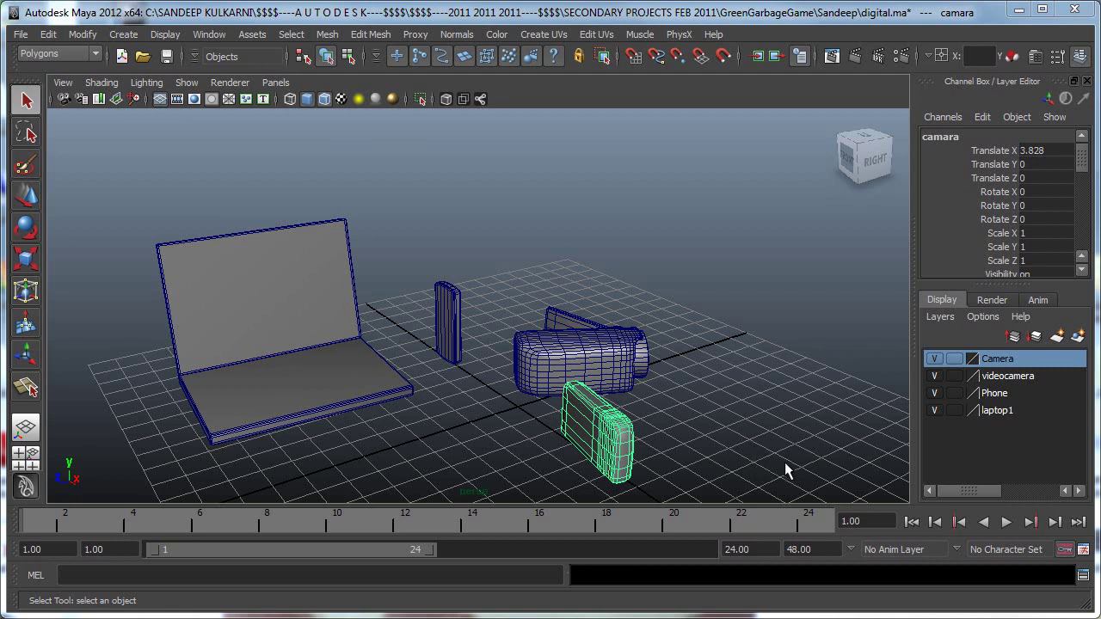
- Examine the laptop, phone, video camera and camera models in the scene from several angles
right_click_drag(784, 462, 704, 411, "alt")
left_click_drag(704, 411, 528, 375, "alt")
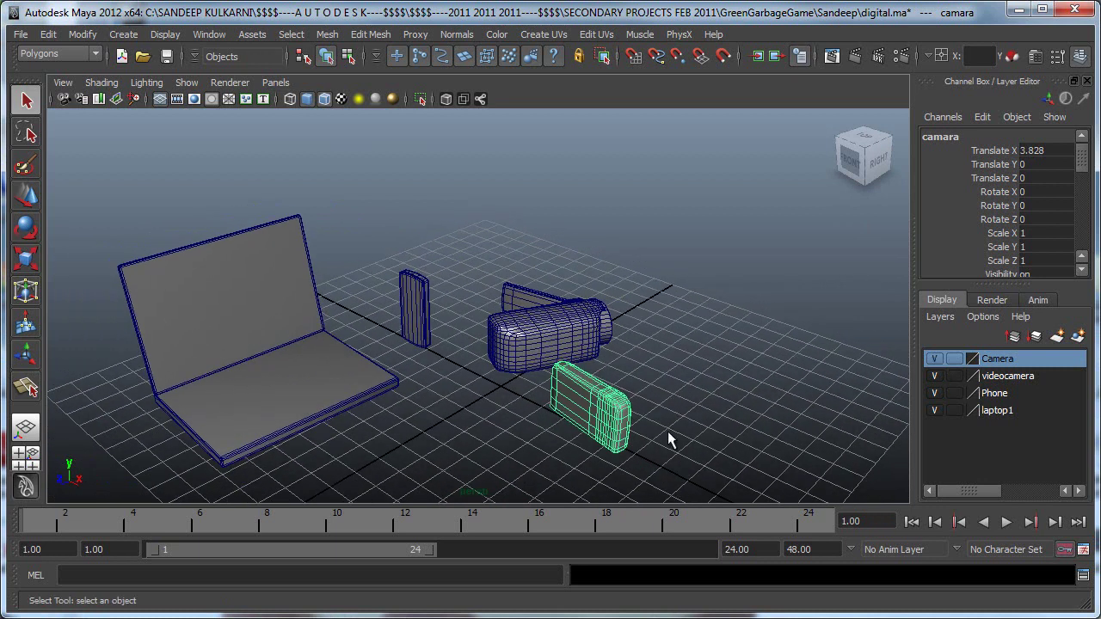
left_click_drag(667, 431, 567, 264, "alt")
right_click_drag(567, 264, 742, 373, "alt")
left_click_drag(742, 373, 625, 250, "alt")
left_click(215, 240)
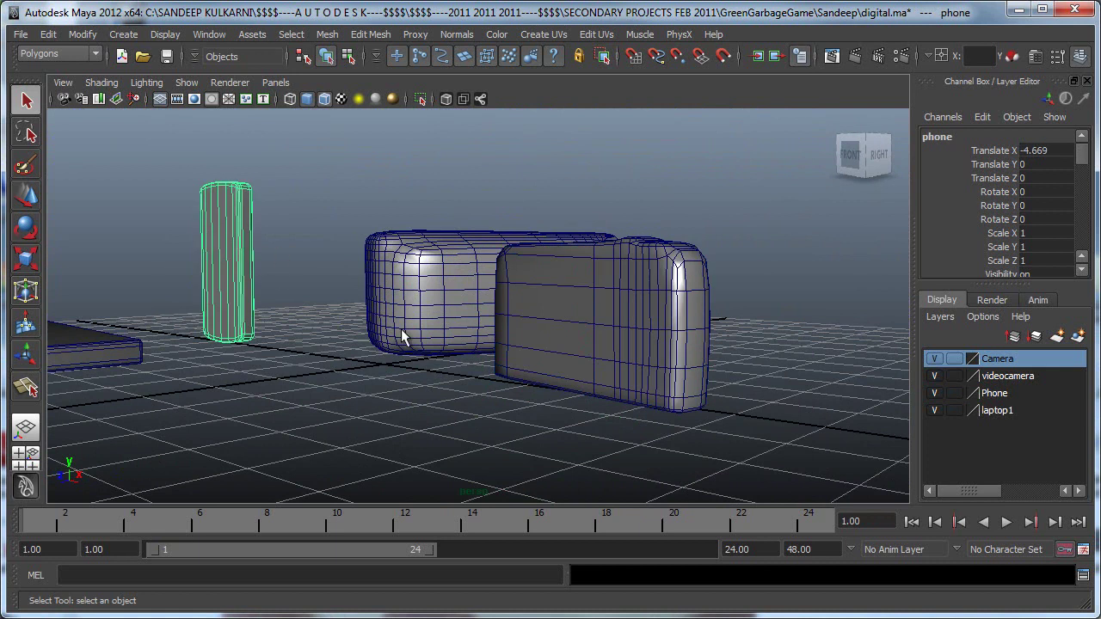
middle_click_drag(142, 360, 576, 405, "alt")
right_click_drag(576, 404, 407, 416, "alt")
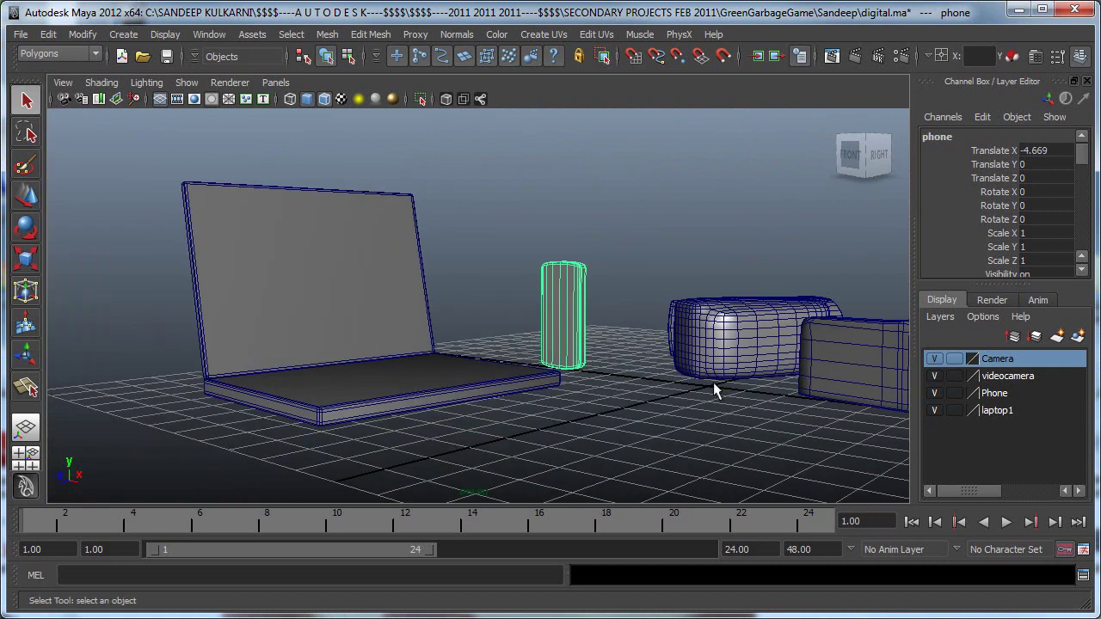
scroll(713, 382, "down", 2)
- Hide the Phone, videocamera and Camera layers so that only the laptop is displayed
left_click(933, 393)
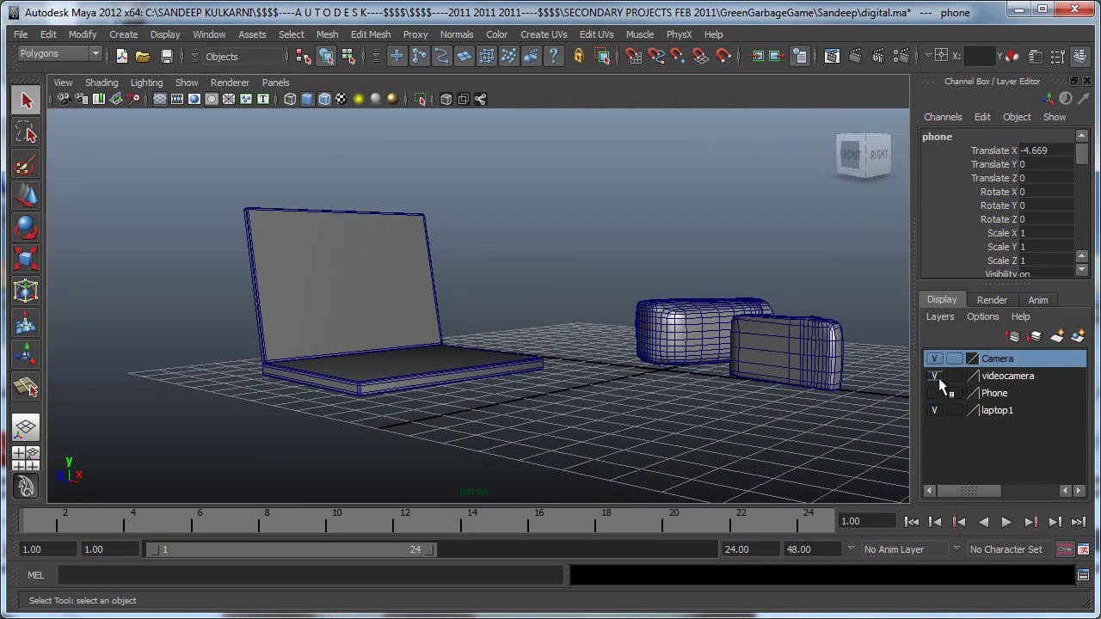
left_click(935, 376)
left_click(934, 358)
- Examine the laptop model's screen, base, side profile and bevelled edges up close and from around it
left_click_drag(706, 368, 614, 400, "alt")
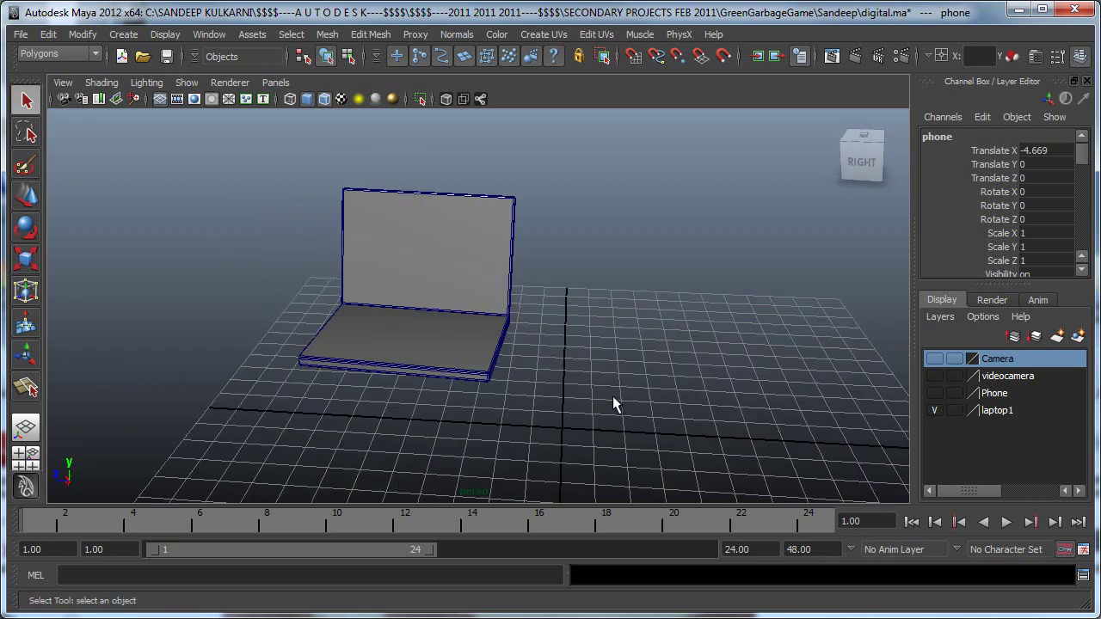
right_click_drag(614, 400, 831, 441, "alt")
scroll(659, 398, "up", 2)
right_click_drag(659, 460, 459, 382, "alt")
left_click_drag(459, 382, 670, 385, "alt")
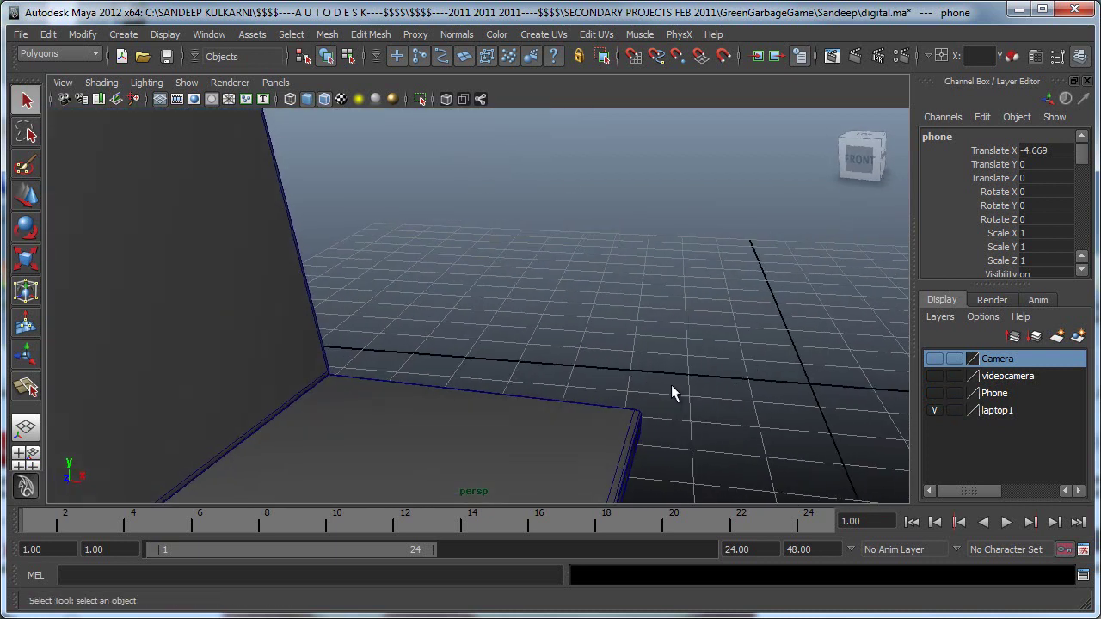
right_click_drag(671, 384, 516, 408, "alt")
middle_click_drag(524, 456, 597, 388, "alt")
right_click_drag(596, 388, 629, 312, "alt")
left_click_drag(396, 372, 426, 389, "alt")
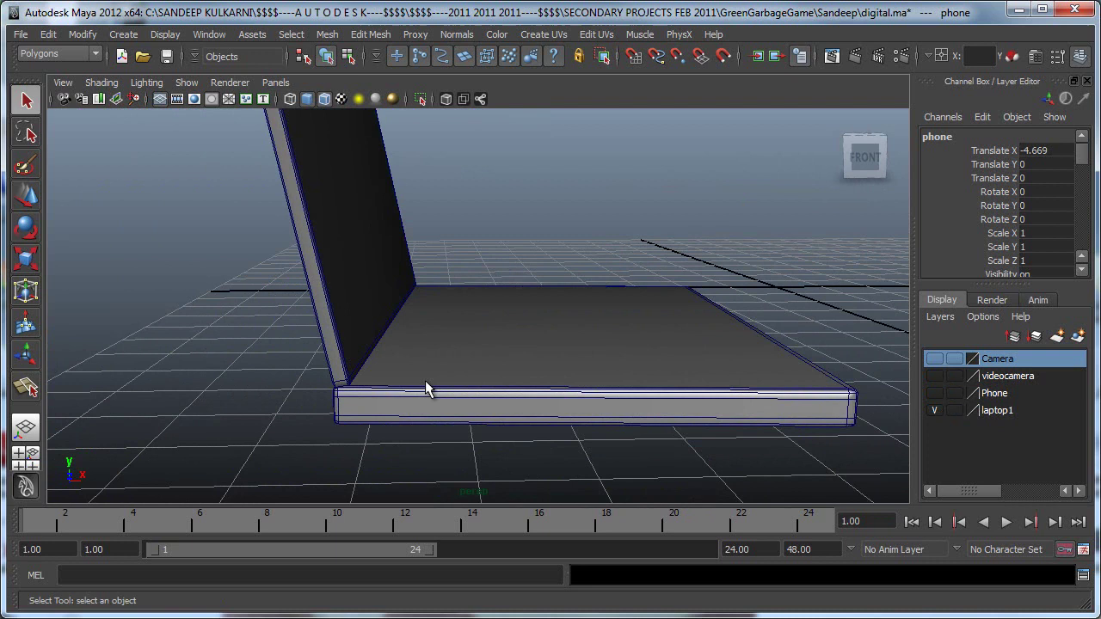
scroll(564, 373, "down", 3)
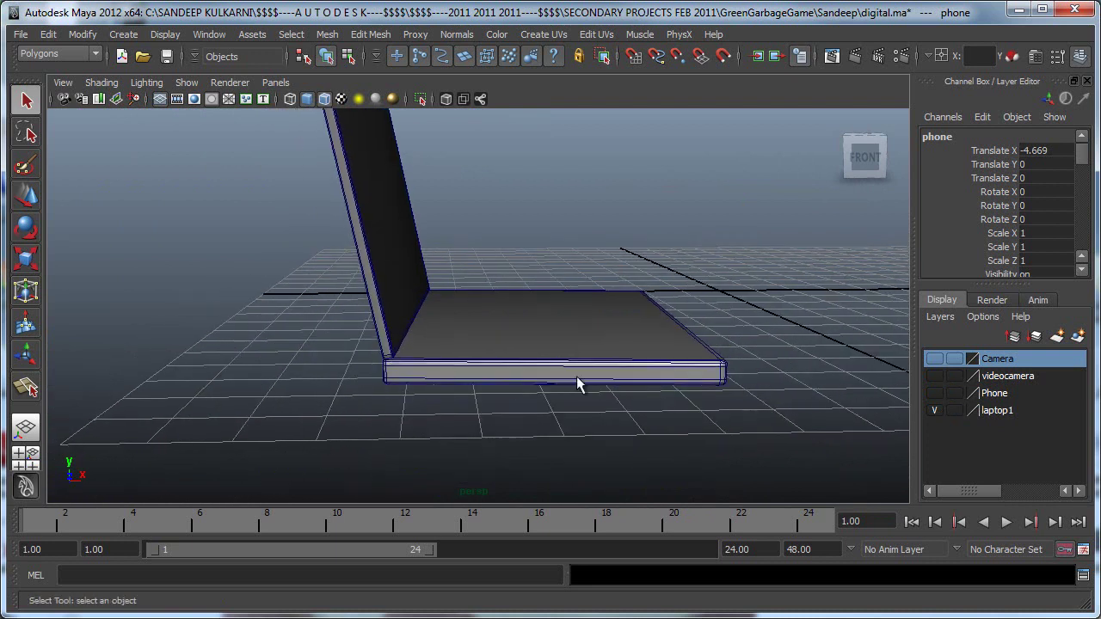
left_click_drag(827, 378, 715, 380, "alt")
scroll(688, 381, "down", 3)
left_click_drag(632, 384, 577, 386, "alt")
middle_click_drag(746, 407, 582, 407, "alt")
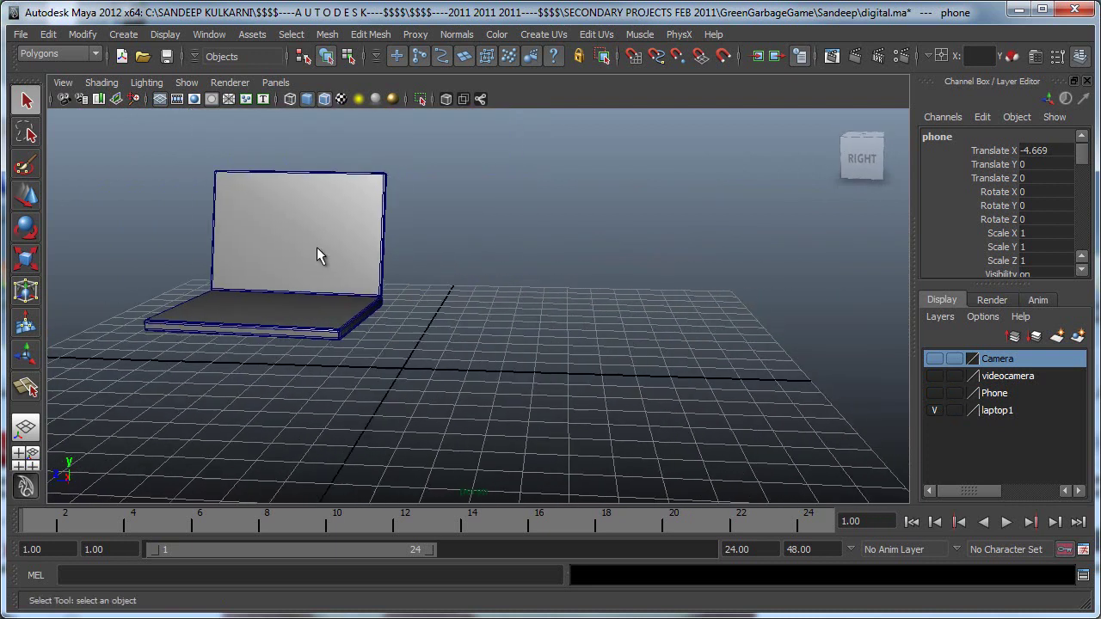
- Create a polygon cube with width, height and depth of 1 and one division on each axis
left_click(123, 34)
mouse_move(134, 60)
mouse_move(176, 78)
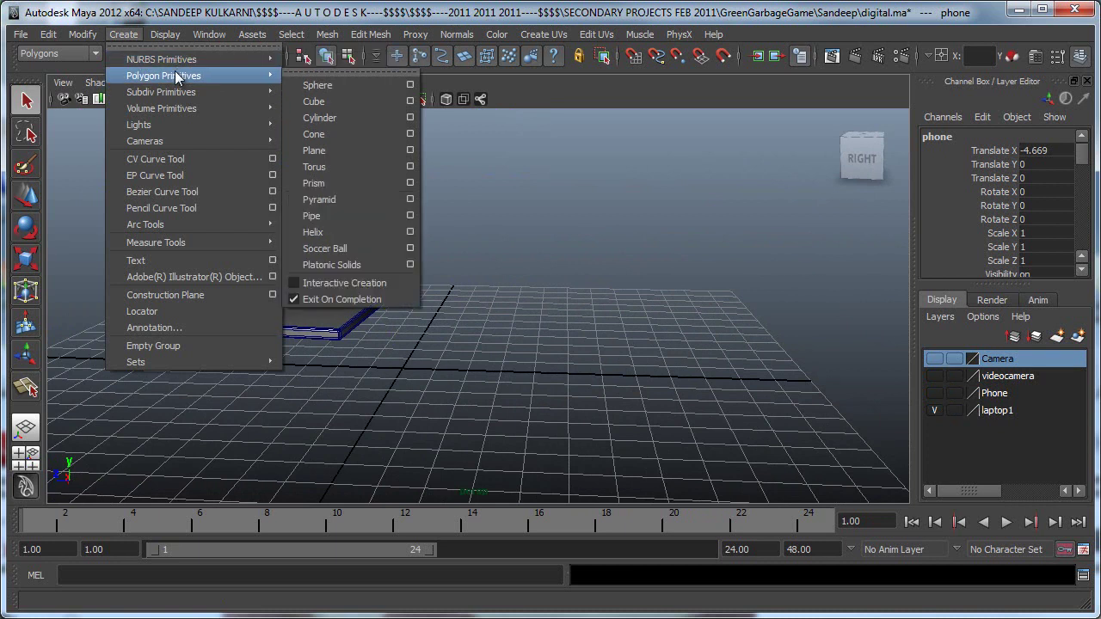
left_click(412, 102)
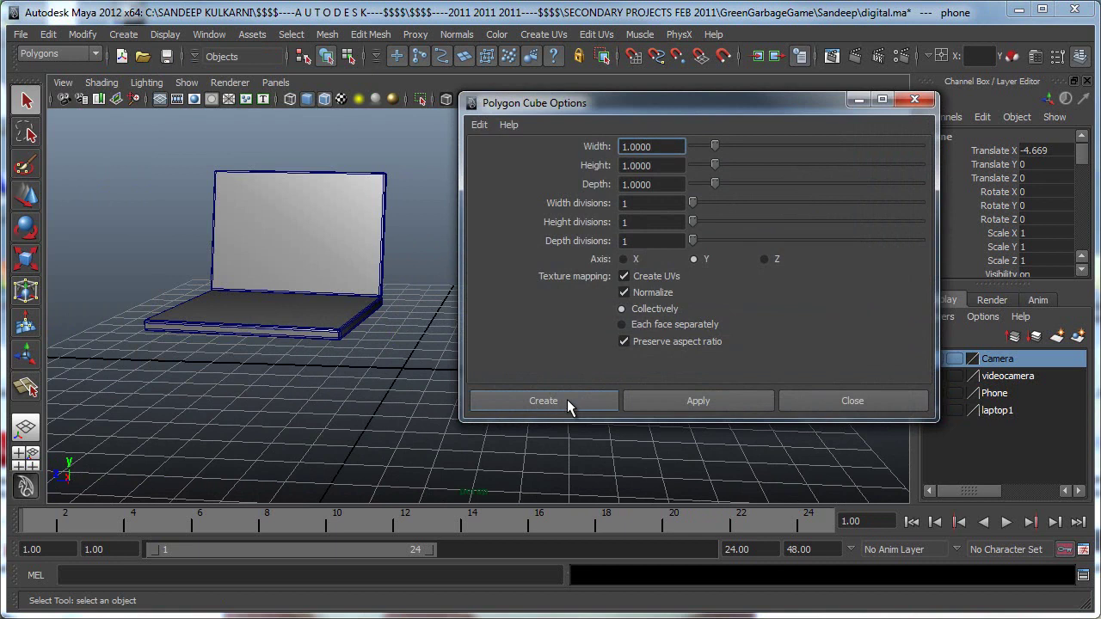
left_click(567, 399)
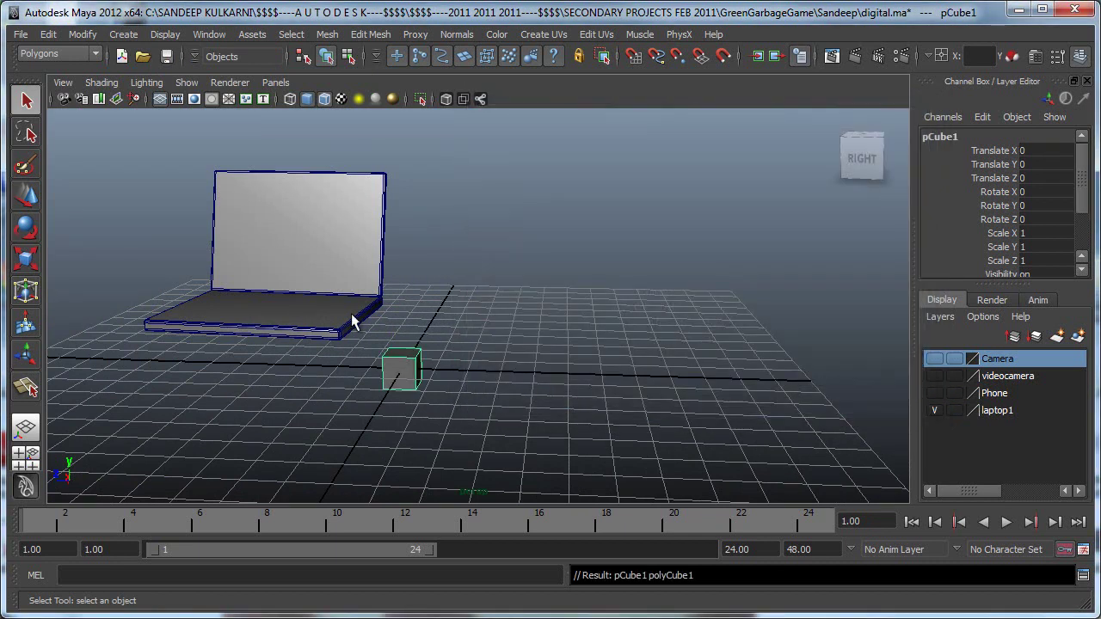
- Move the new cube up to a Translate Y of about 0.628
scroll(472, 416, "up", 3)
middle_click_drag(472, 416, 613, 388, "alt")
key("w")
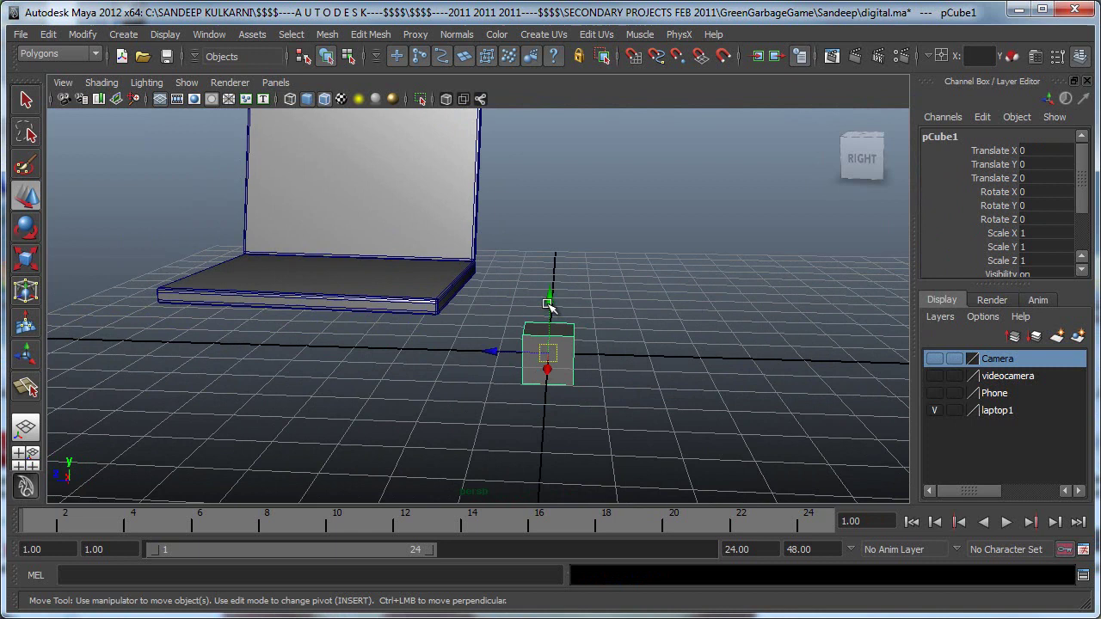
left_click_drag(550, 305, 624, 330)
- Stretch the cube into a rectangular slab, scaling it to about 3.851 in X and 6.048 in Z
right_click_drag(624, 329, 545, 332, "alt")
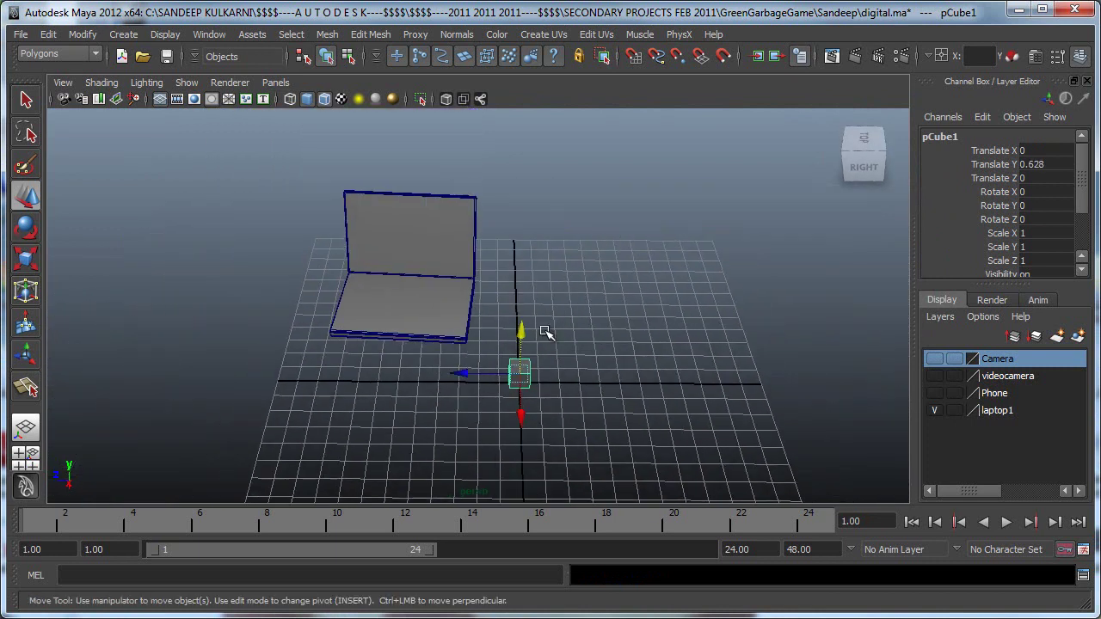
left_click_drag(545, 332, 531, 363, "alt")
right_click_drag(532, 366, 597, 373, "alt")
key("r")
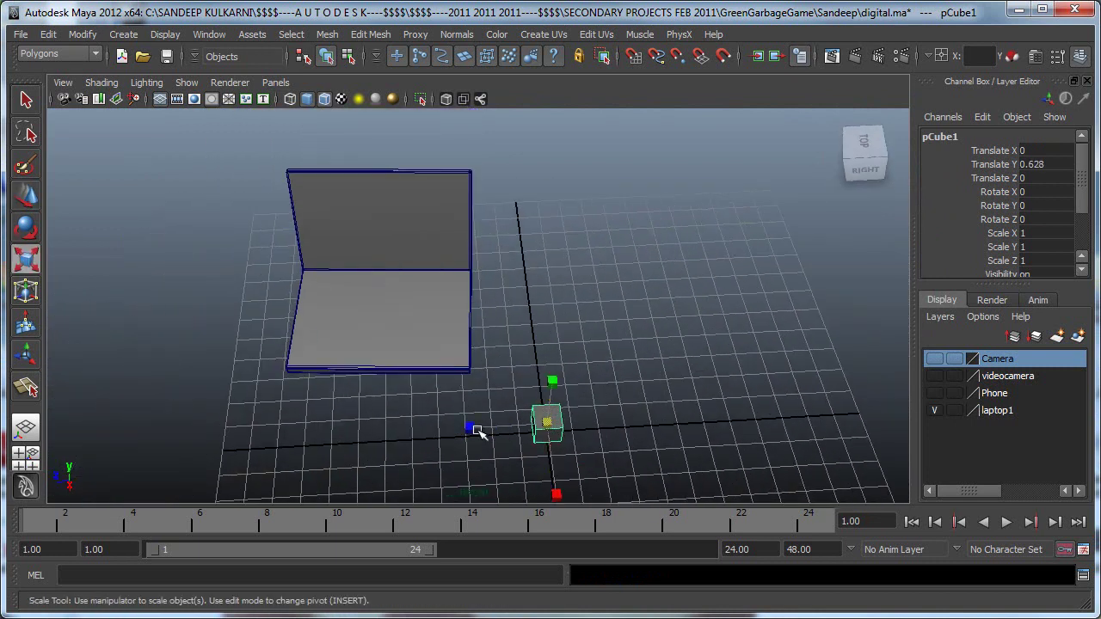
left_click_drag(477, 430, 137, 382)
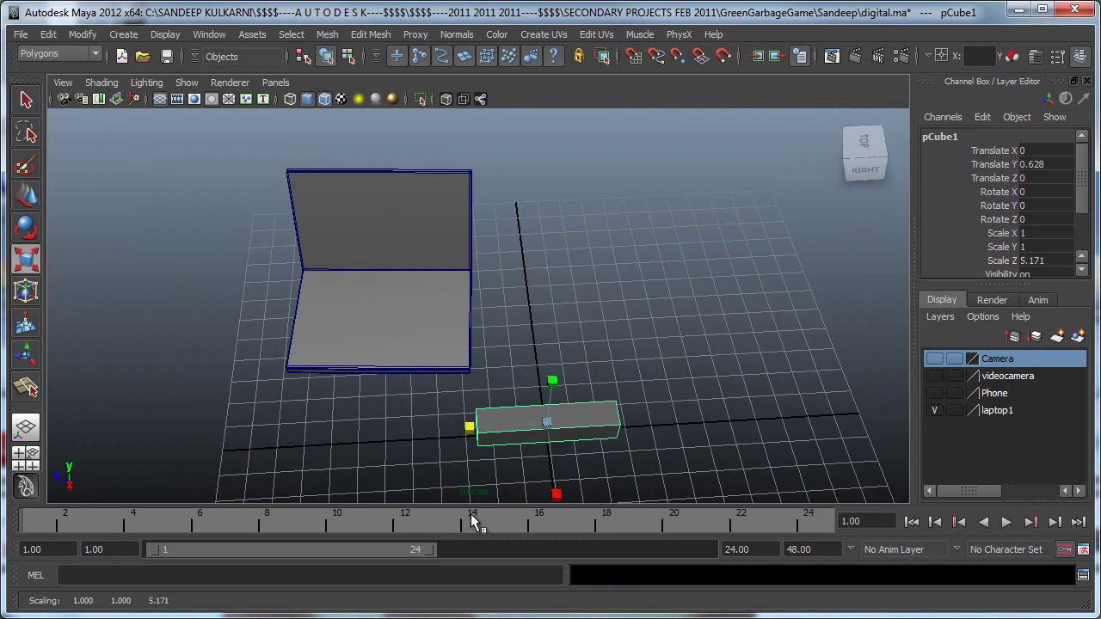
middle_click_drag(592, 453, 571, 339, "alt")
left_click_drag(530, 369, 555, 602)
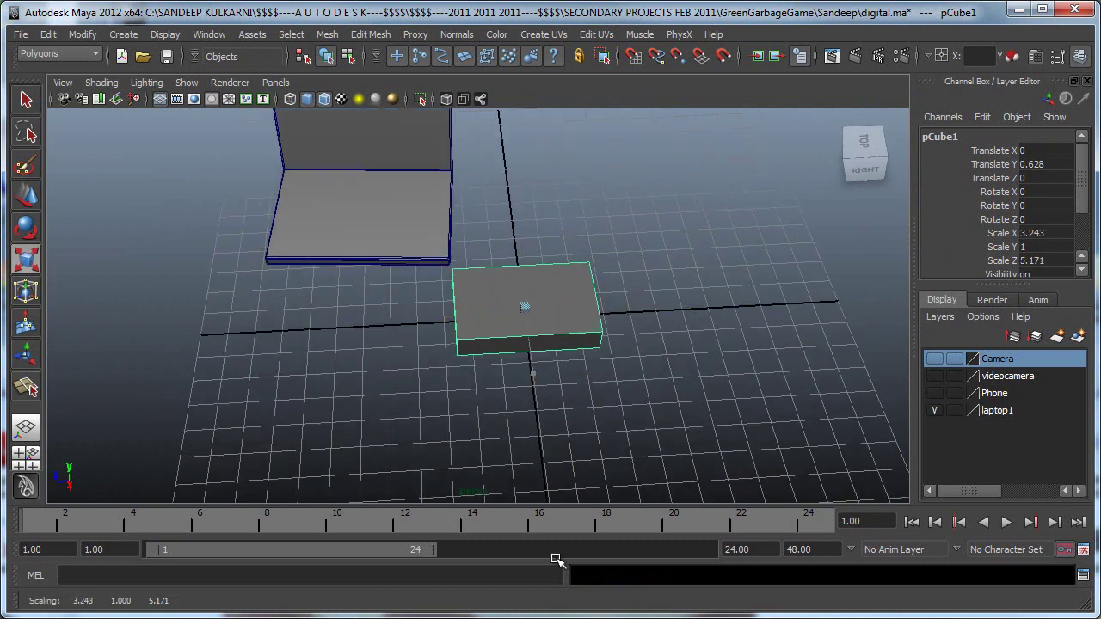
left_click_drag(447, 309, 434, 313)
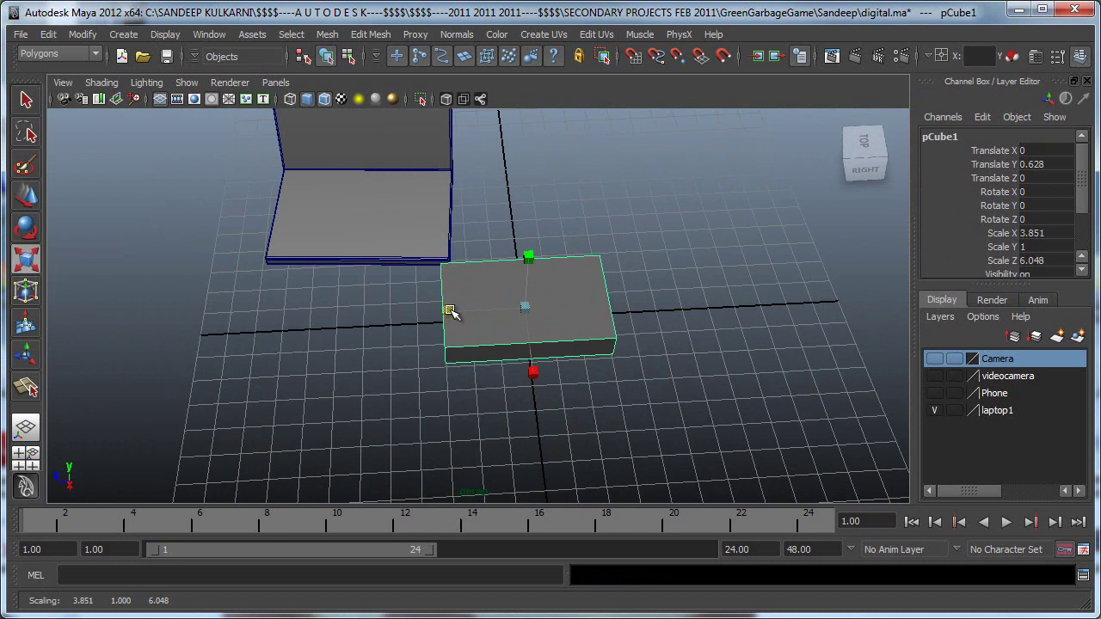
- Move the slab away from the laptop to about -4.449 in Z and widen its Z scale to about 7.147
key("w")
left_click_drag(455, 310, 589, 337)
key("r")
key("w")
- Flatten the slab to a Y scale of about 0.287 to form a thin laptop base
left_click_drag(595, 337, 595, 300, "alt")
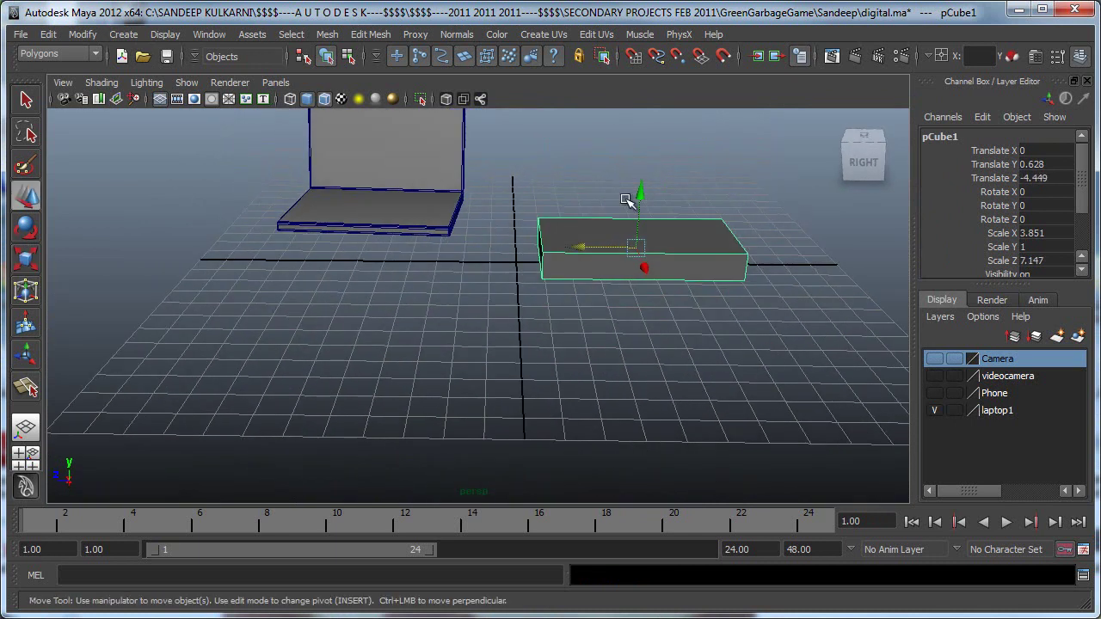
key("r")
left_click_drag(641, 175, 641, 227)
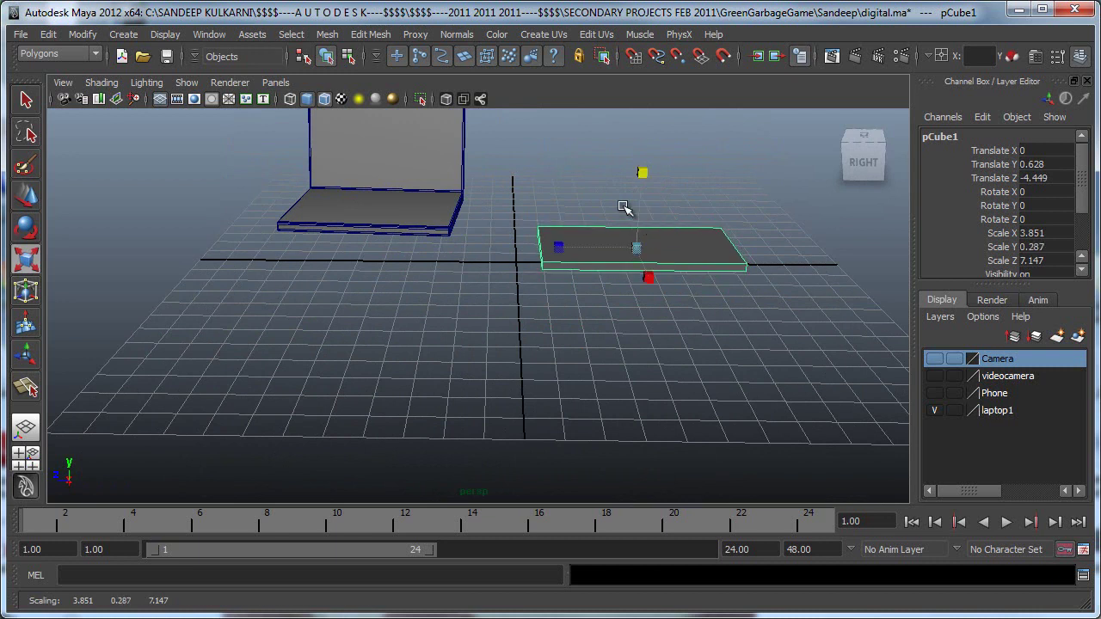
- Switch the slab to edge component mode and select all of its edges
key("f")
right_click_drag(723, 215, 670, 232, "alt")
left_click_drag(670, 232, 593, 236, "alt")
right_click_drag(593, 250, 619, 267, "alt")
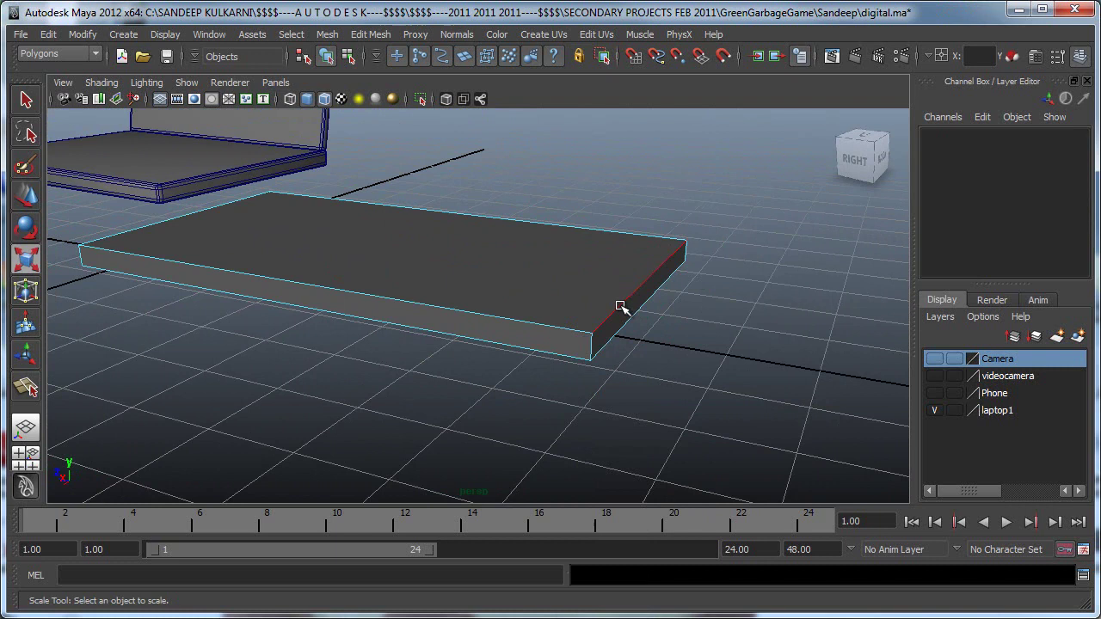
left_click(620, 307)
left_click(542, 326)
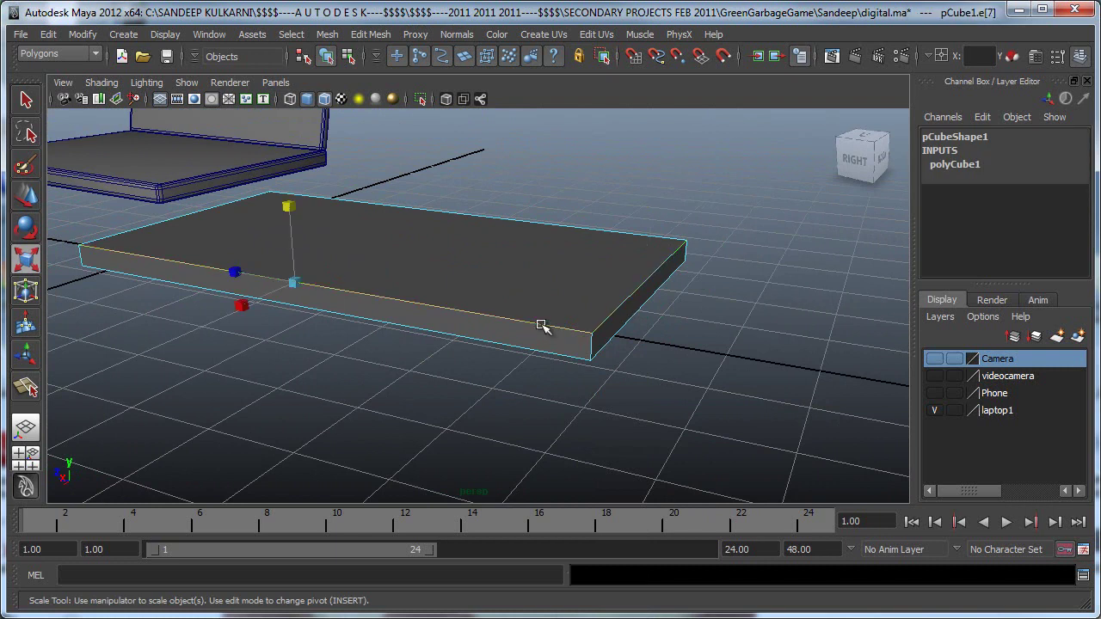
key("w")
left_click(620, 307)
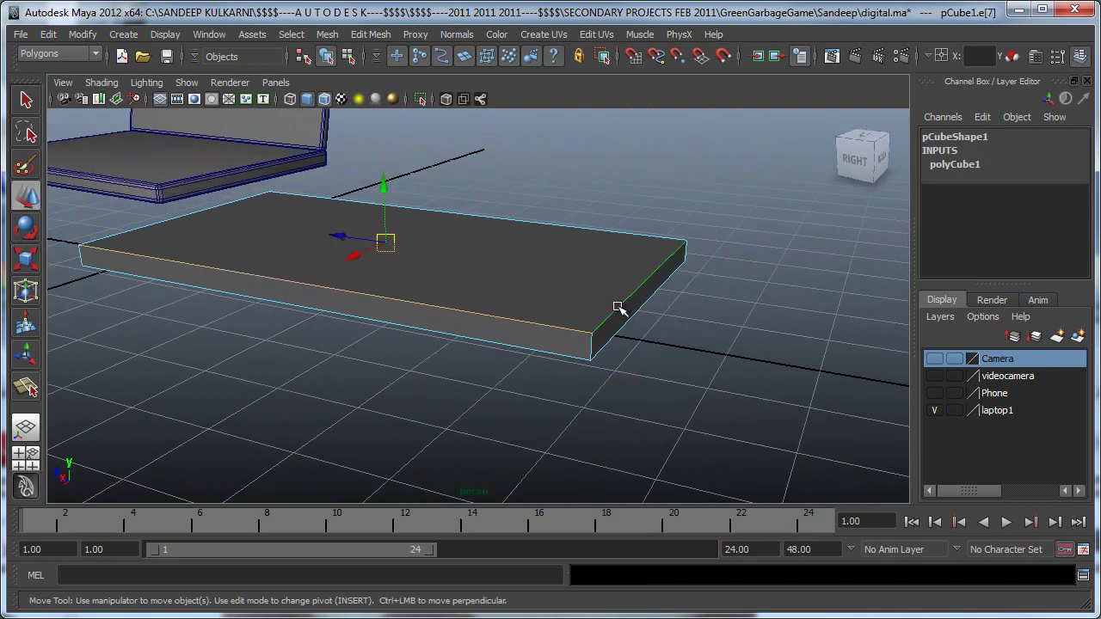
left_click(199, 214, "shift")
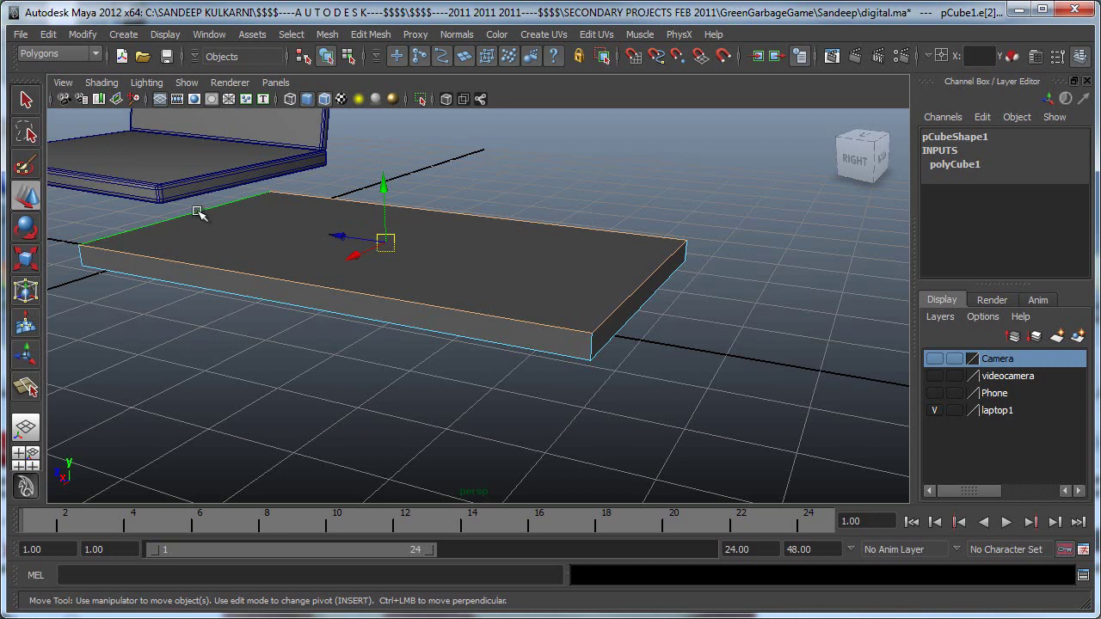
right_click_drag(646, 299, 352, 252, "alt")
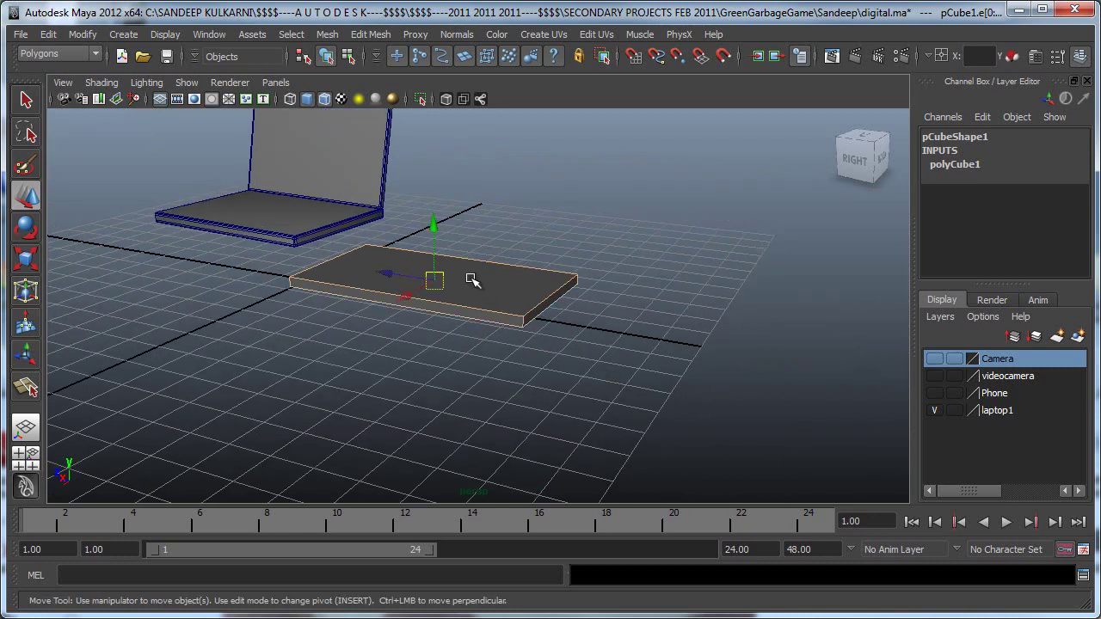
- Open the Bevel options for the selected slab edges and set the width to 0.2586 and the segments to 4
left_click(376, 35)
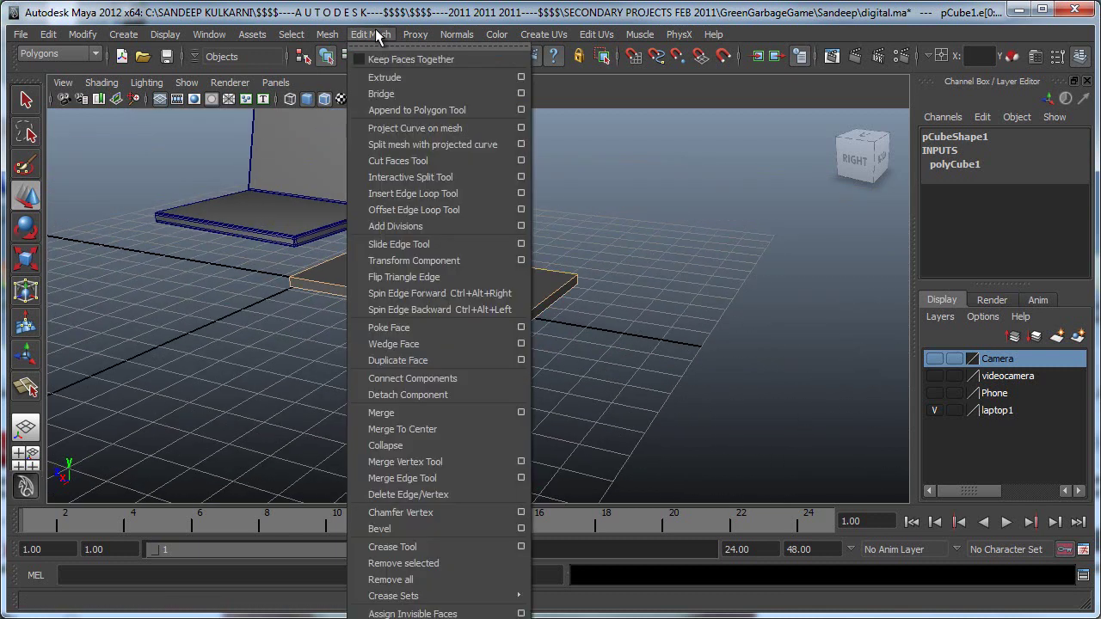
left_click(520, 529)
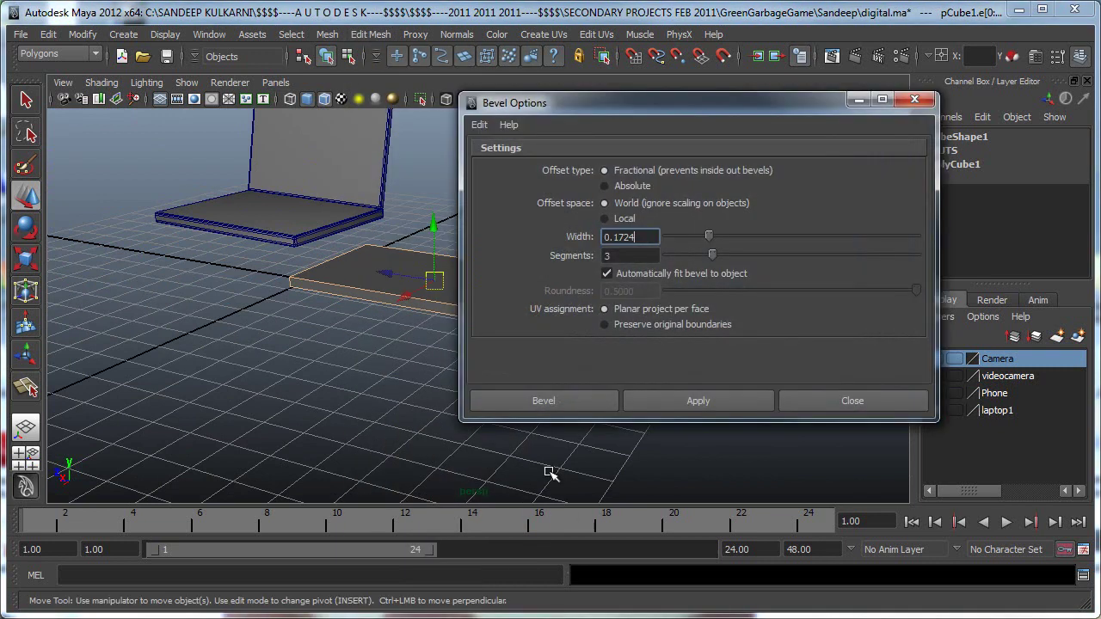
left_click_drag(637, 103, 815, 110)
scroll(552, 313, "up", 4)
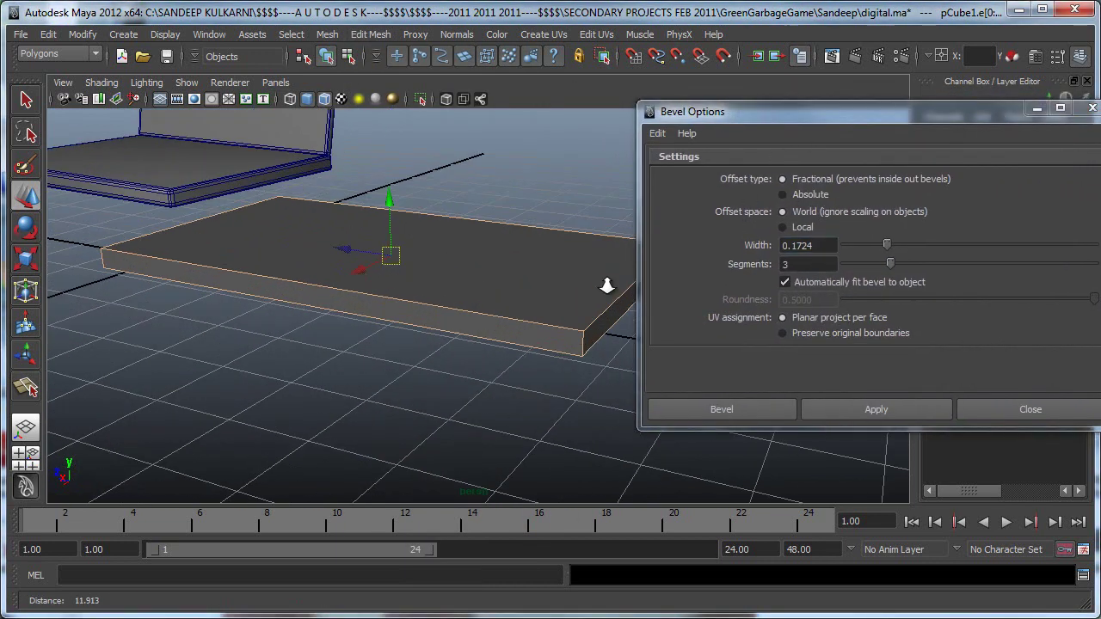
right_click_drag(473, 210, 509, 218, "alt")
middle_click_drag(557, 239, 458, 275, "alt")
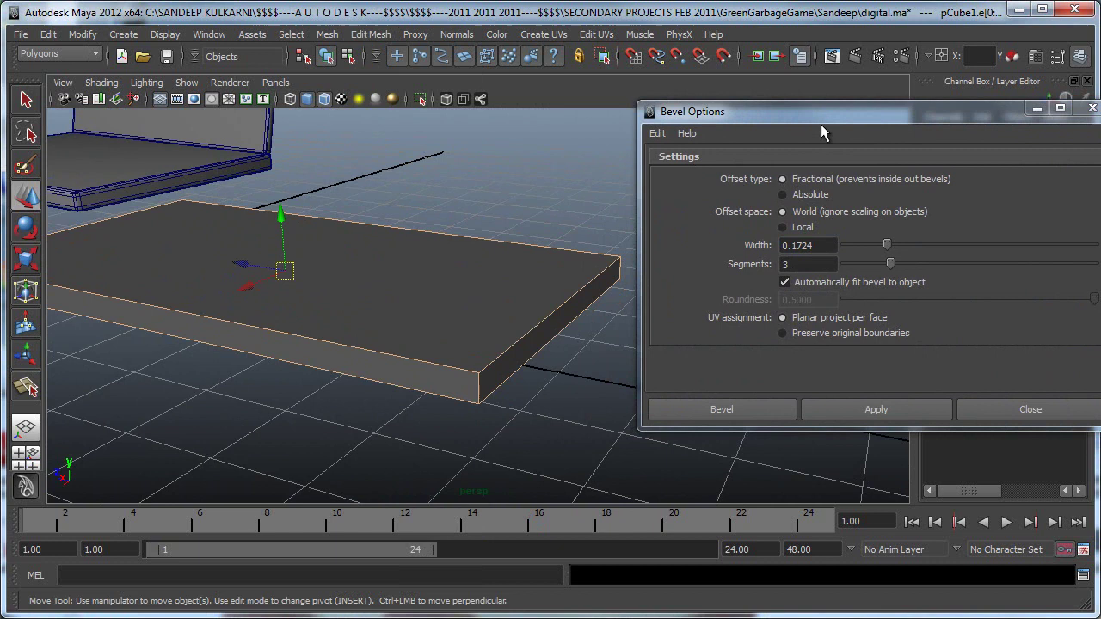
left_click_drag(824, 112, 771, 111)
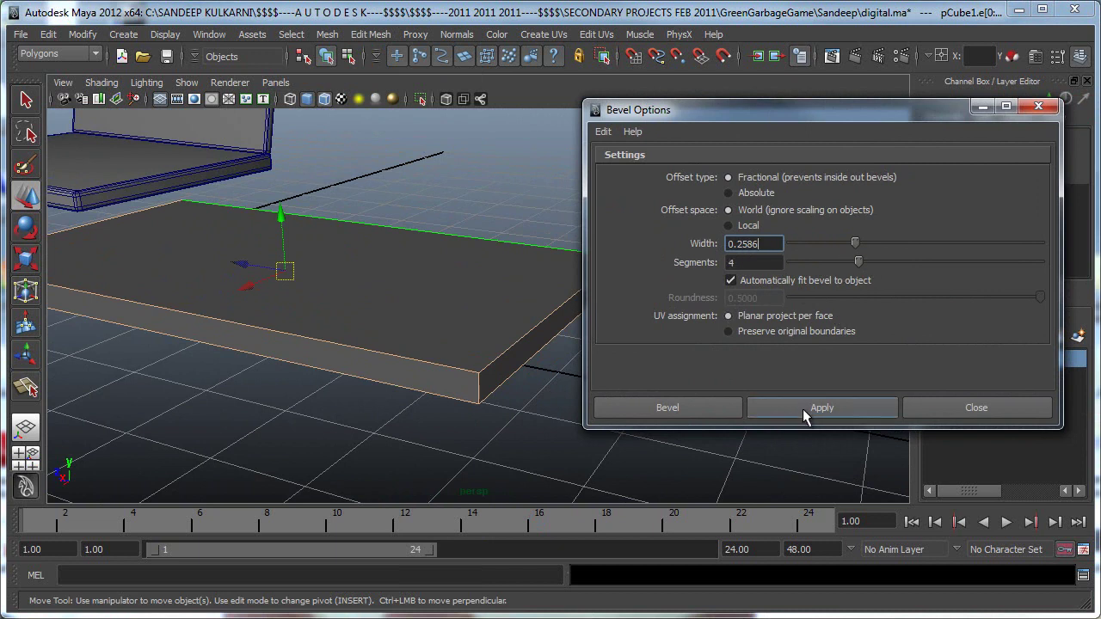
right_click_drag(470, 359, 427, 364, "alt")
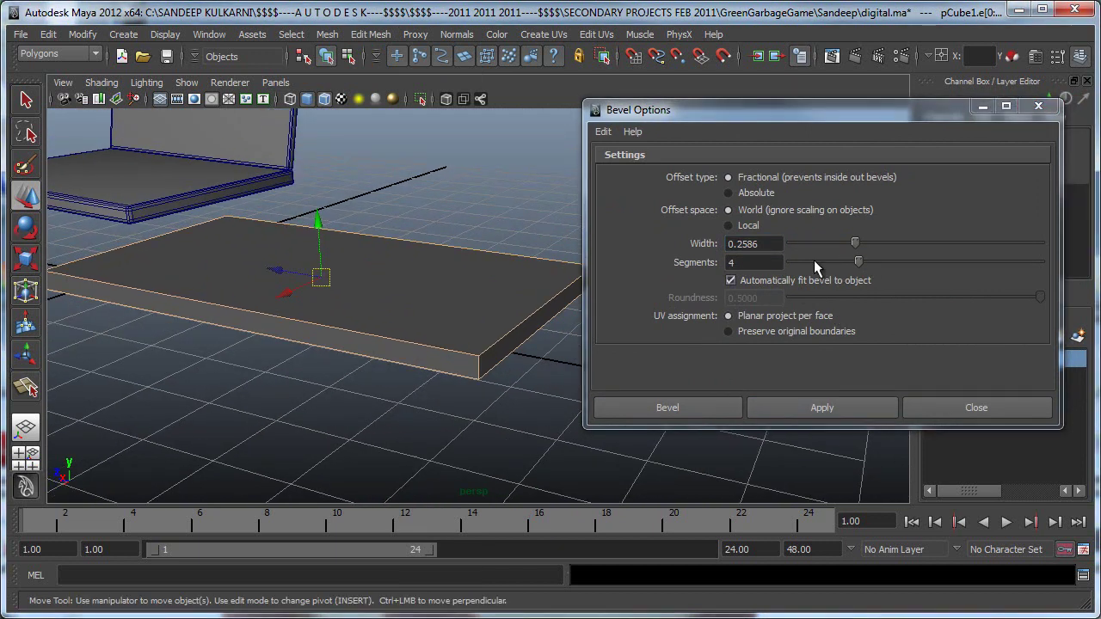
left_click_drag(812, 111, 840, 112)
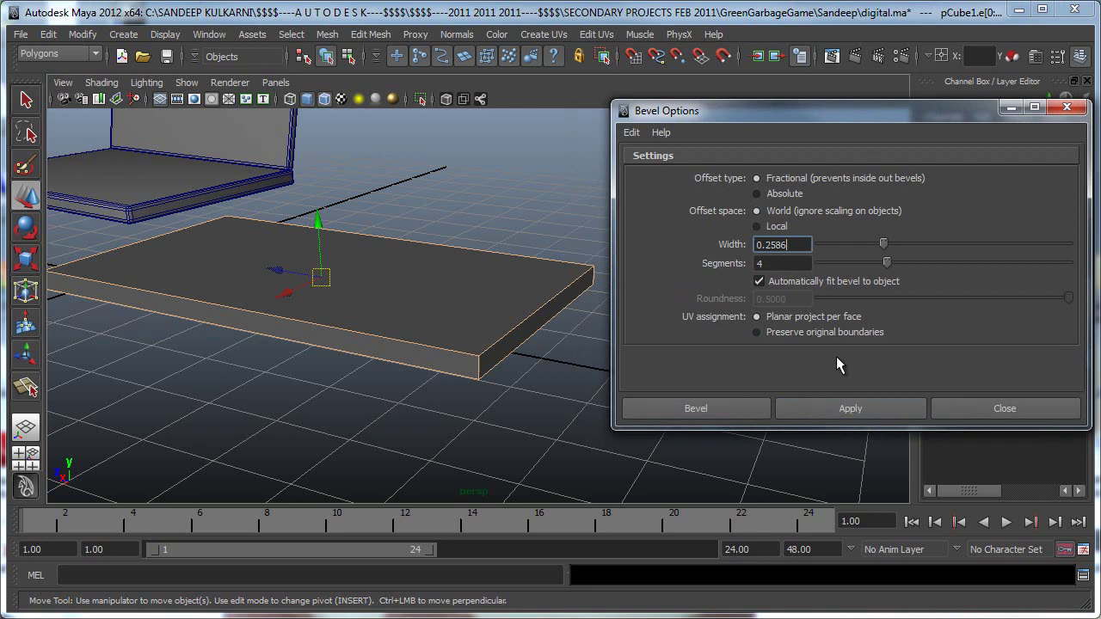
- Try the bevel on the slab's edges with 4 segments, inspect the corner, and undo the bevel
left_click(835, 410)
left_click_drag(427, 266, 540, 334, "alt")
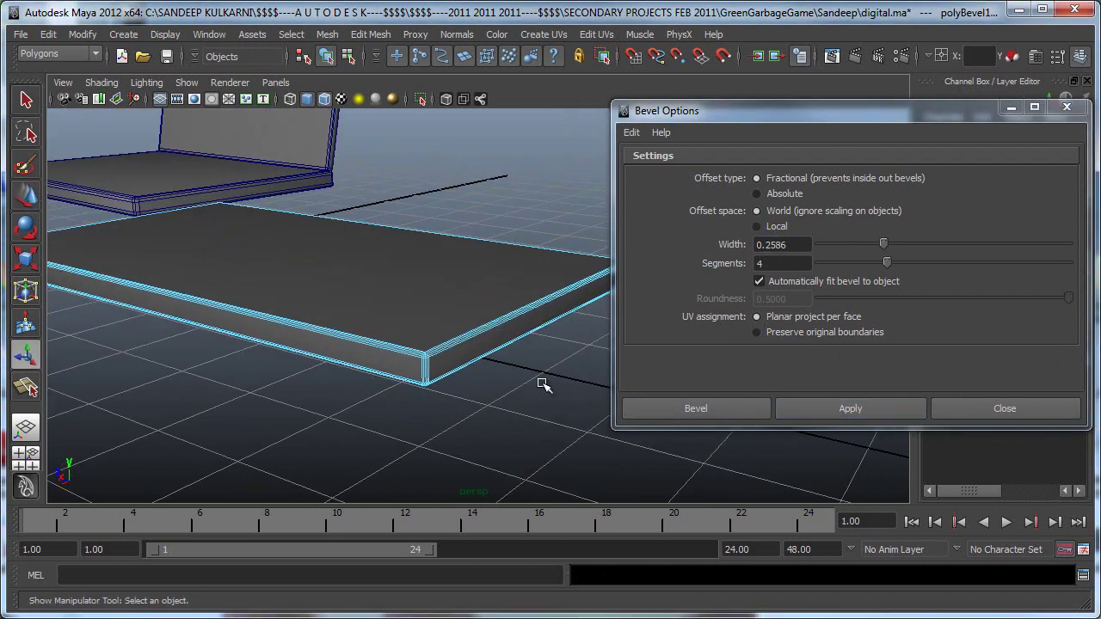
key("ctrl+z")
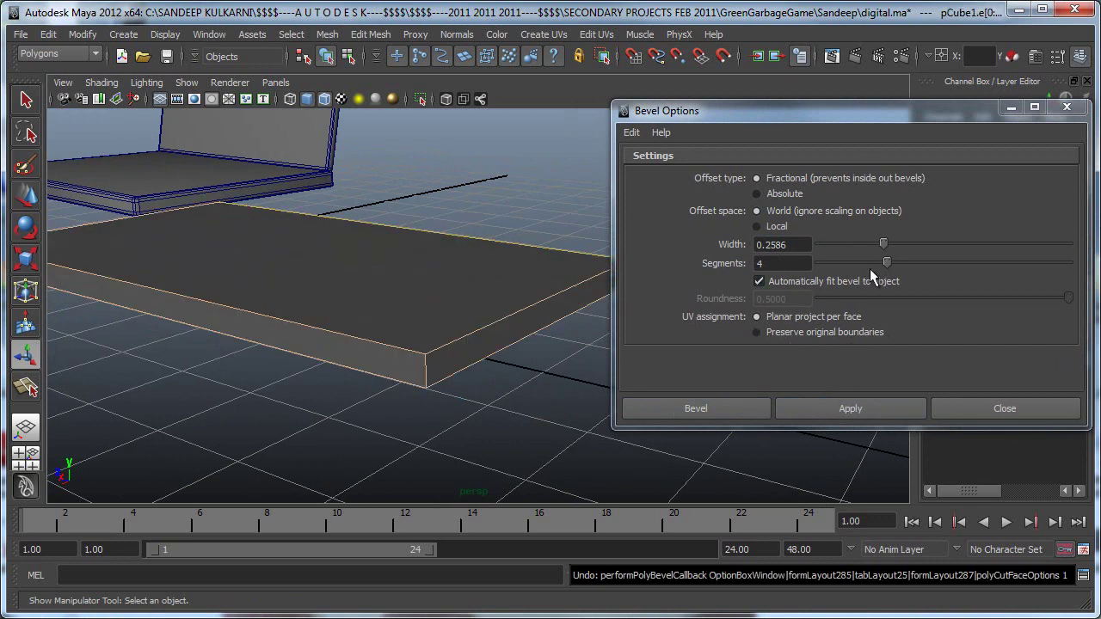
- Bevel the slab's edges with a width of 0.3103 and 3 segments, check the rounded edges, and close the bevel options
left_click_drag(887, 262, 874, 258)
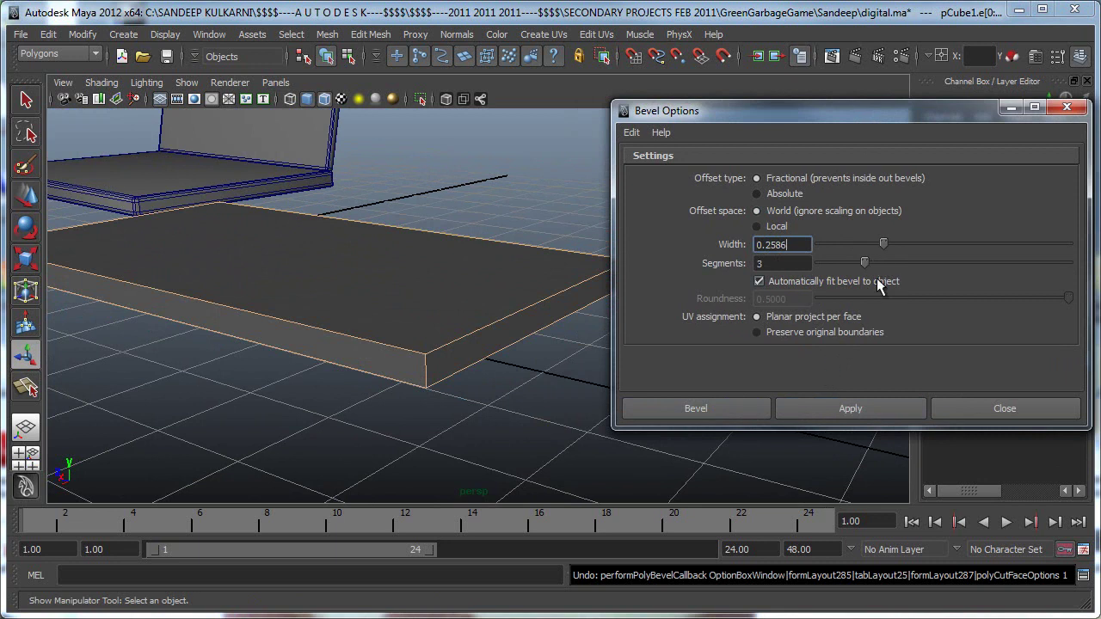
left_click(883, 244)
left_click(801, 408)
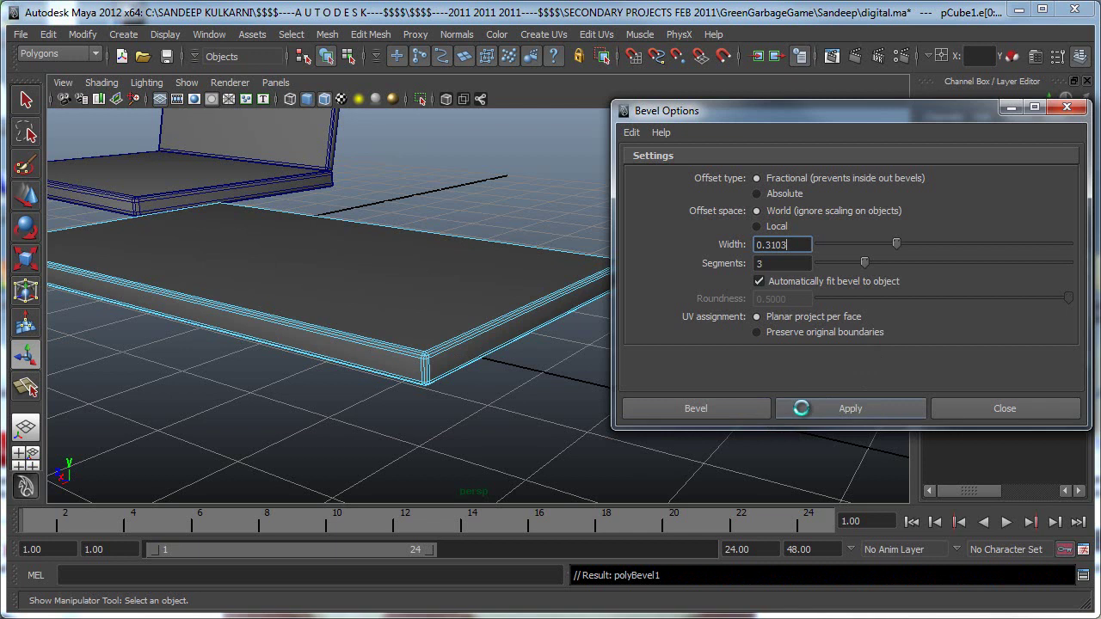
right_click_drag(422, 336, 550, 352, "alt")
middle_click_drag(386, 342, 440, 334, "alt")
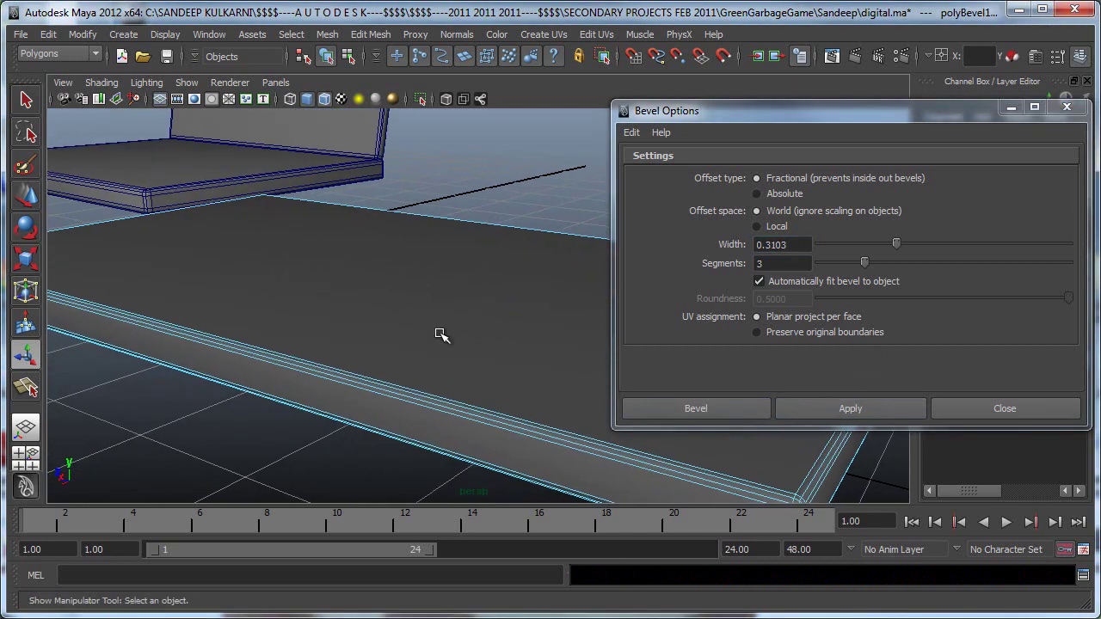
right_click_drag(472, 330, 430, 337, "alt")
middle_click_drag(526, 349, 386, 334, "alt")
left_click_drag(484, 321, 397, 337, "alt")
scroll(411, 335, "down", 1)
left_click(955, 410)
scroll(435, 315, "down", 3)
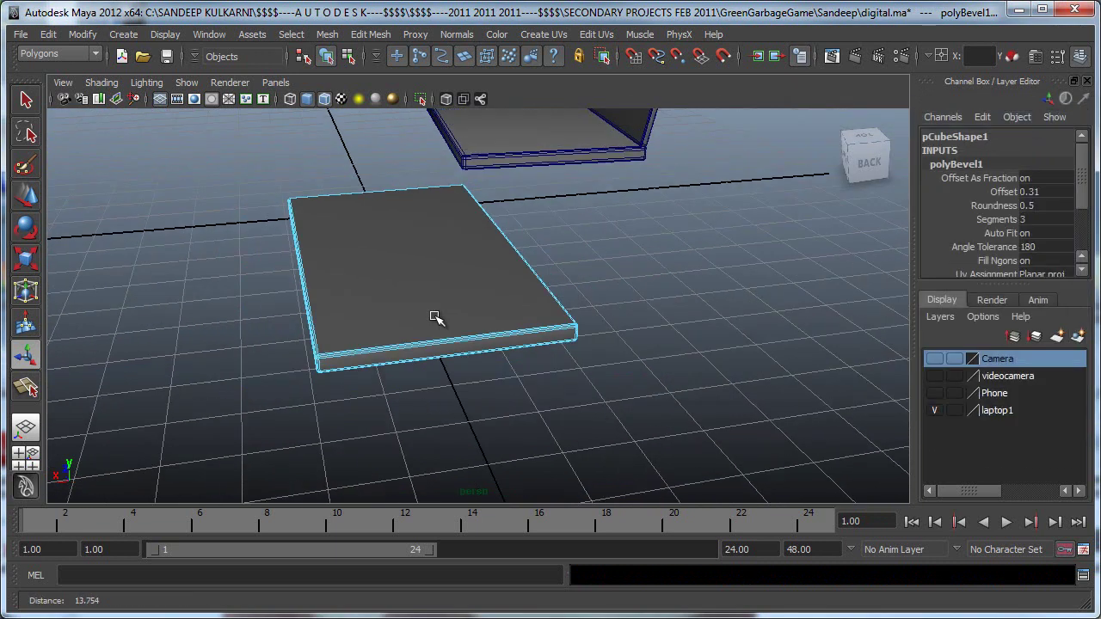
- Examine the slab's bevelled edges and compare them with the hinge corner and bevels of the finished reference laptop
scroll(639, 313, "up", 4)
left_click_drag(638, 313, 605, 318, "alt")
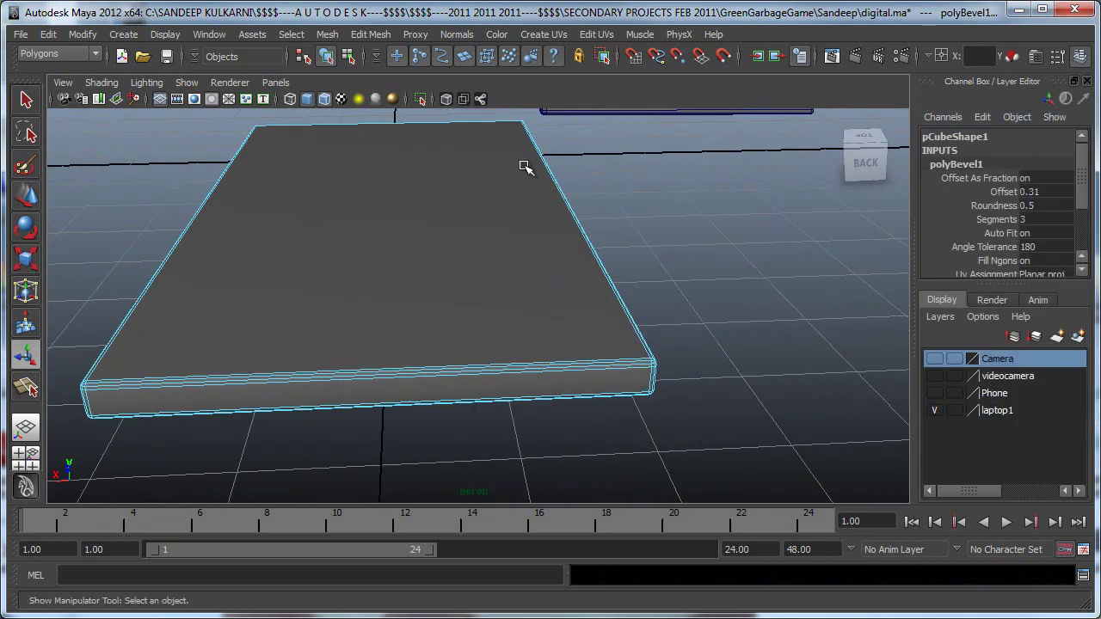
right_click_drag(707, 350, 528, 287, "alt")
left_click_drag(528, 287, 601, 249, "alt")
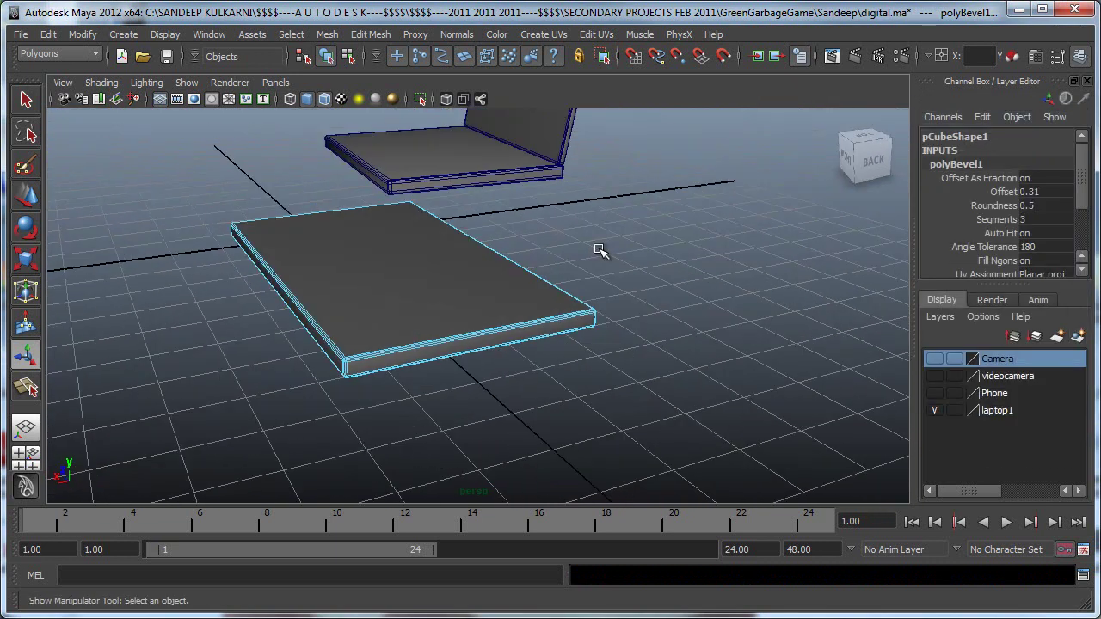
scroll(617, 250, "up", 2)
scroll(593, 236, "up", 3)
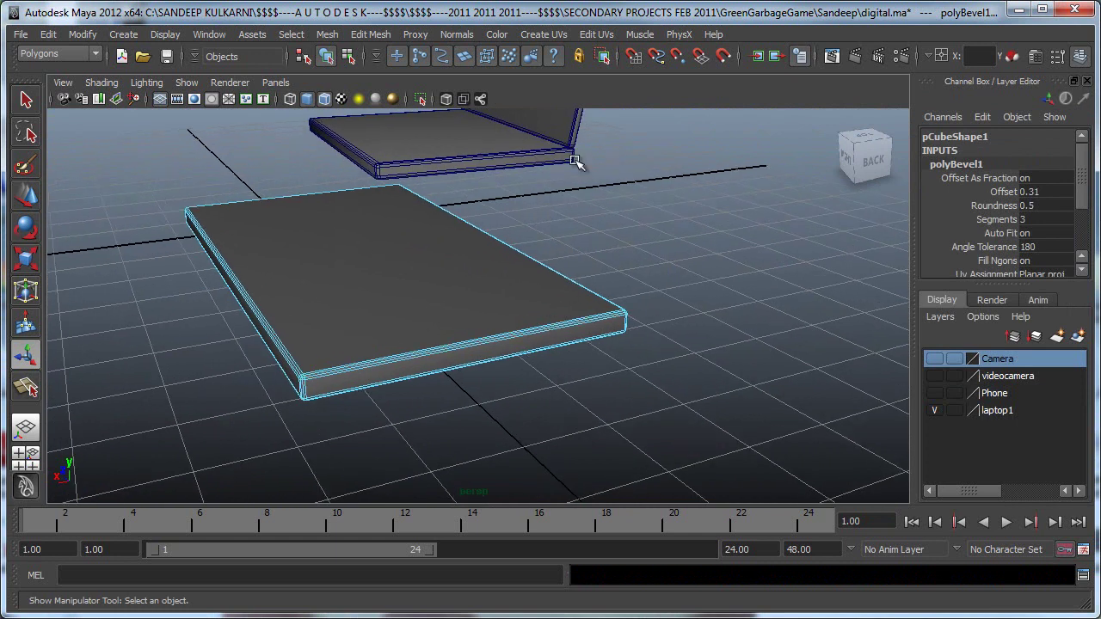
left_click_drag(422, 205, 634, 218, "alt")
right_click_drag(353, 361, 270, 322, "alt")
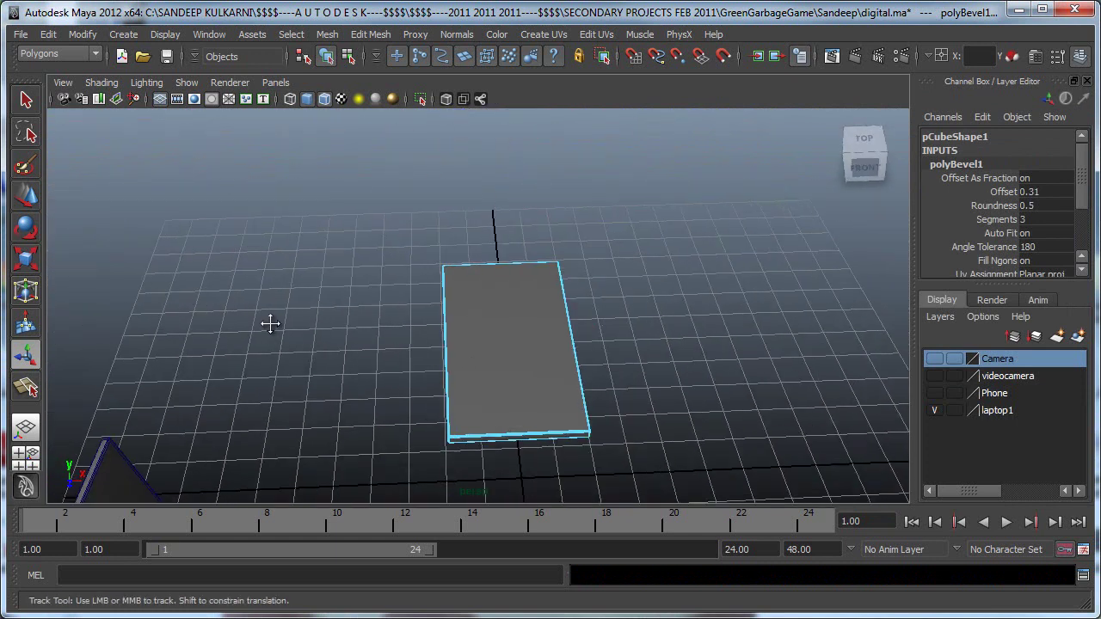
middle_click_drag(270, 321, 551, 288, "alt")
middle_click_drag(651, 439, 462, 308, "alt")
left_click_drag(462, 308, 452, 317, "alt")
right_click_drag(379, 232, 530, 285, "alt")
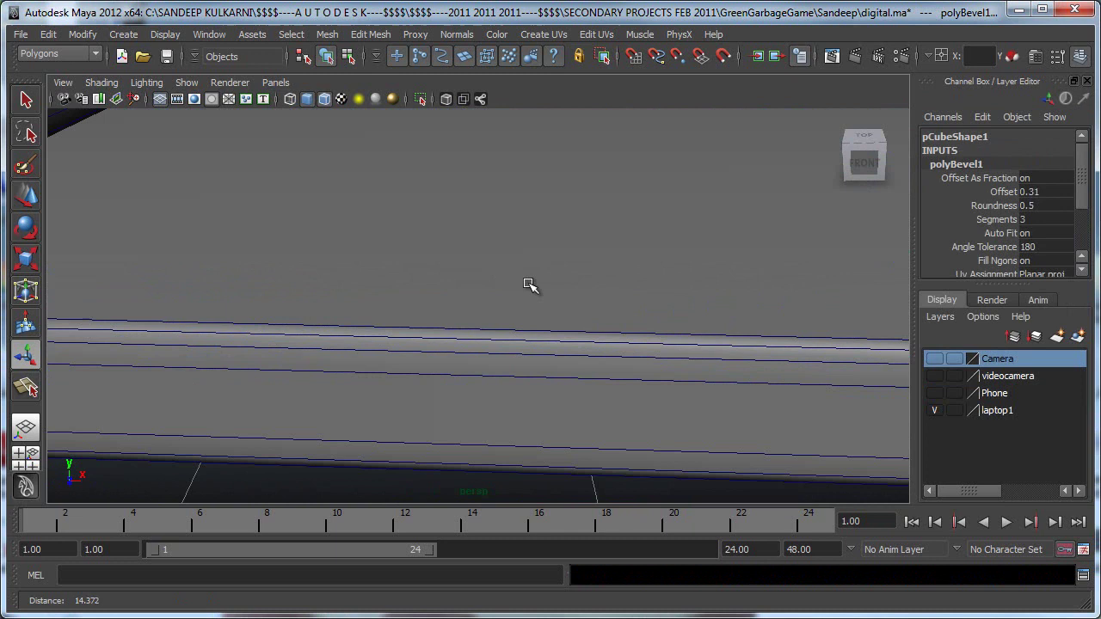
middle_click_drag(362, 268, 435, 277, "alt")
scroll(464, 310, "down", 3)
scroll(472, 313, "up", 4)
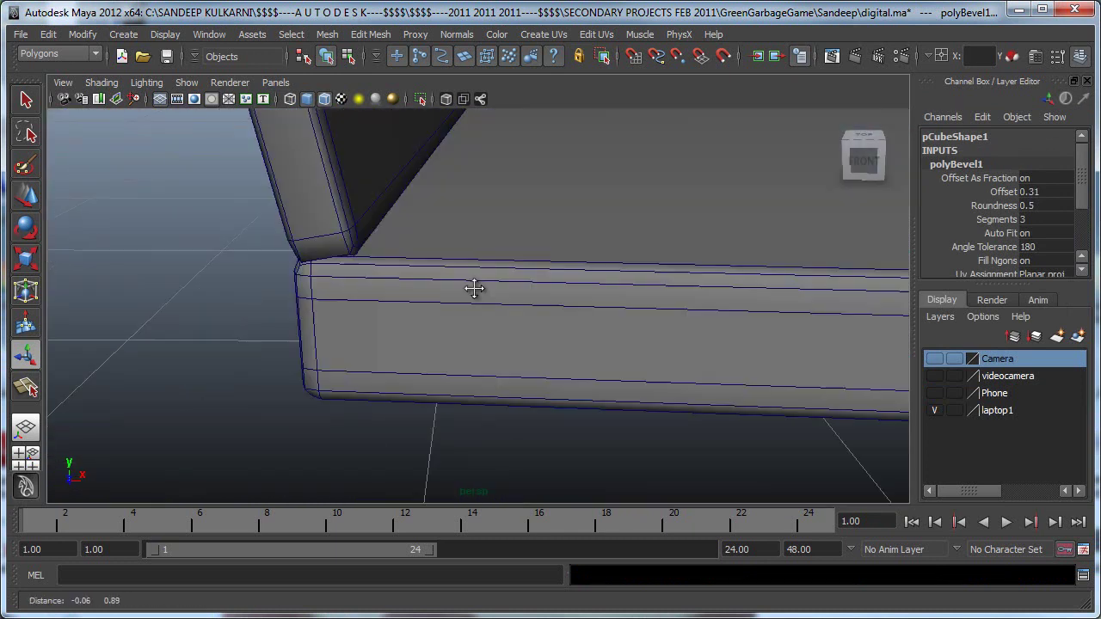
left_click_drag(477, 290, 386, 402, "alt")
right_click_drag(316, 356, 358, 364, "alt")
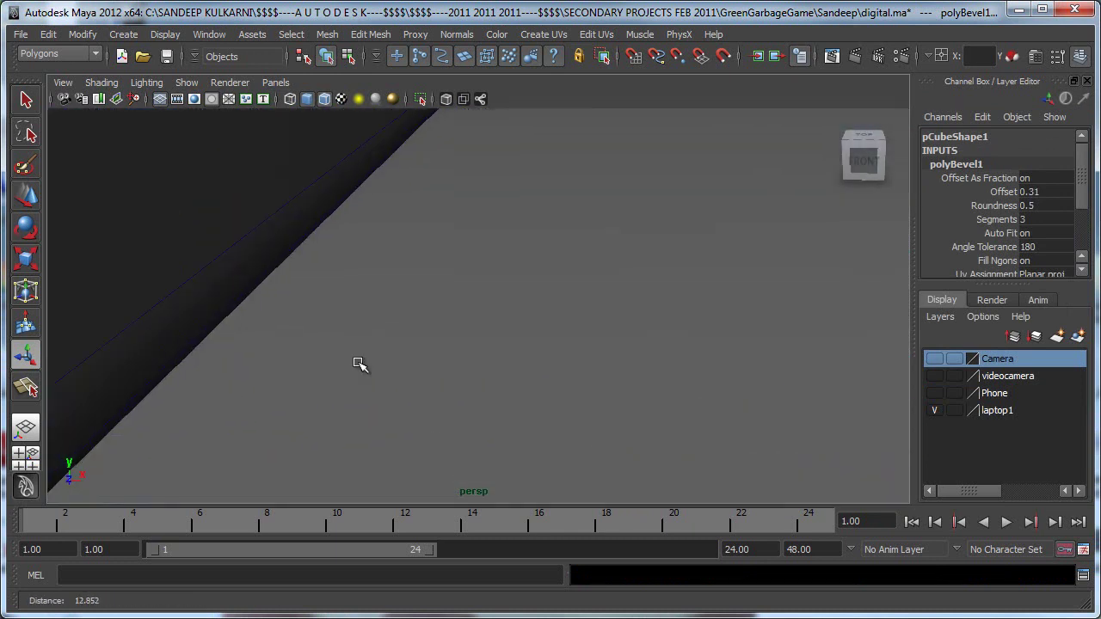
middle_click_drag(249, 396, 251, 356, "alt")
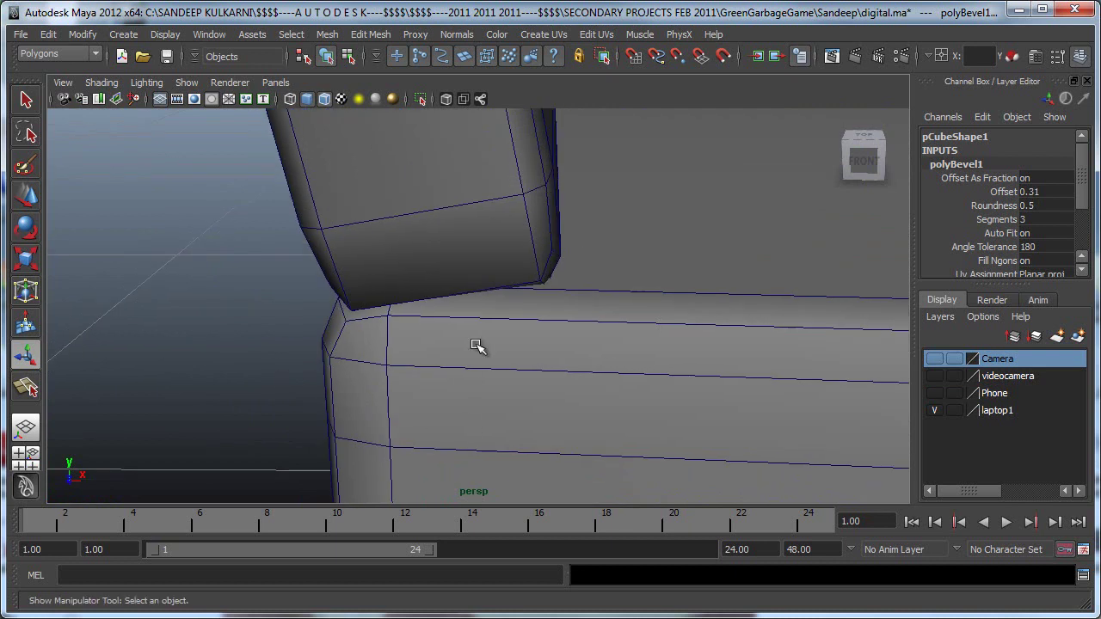
left_click(523, 282)
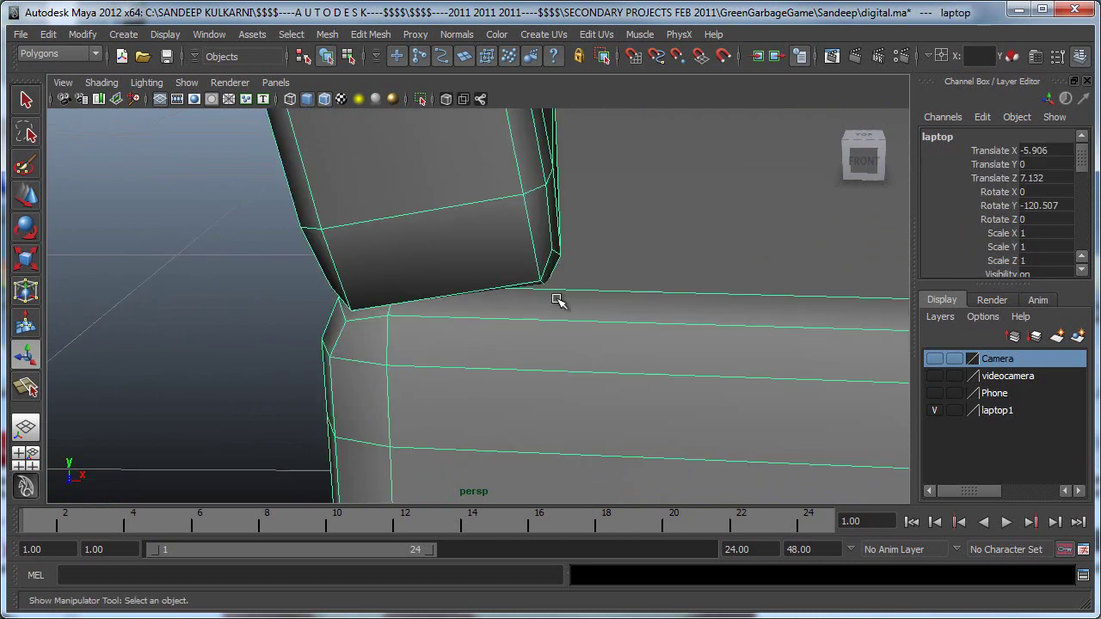
left_click_drag(559, 282, 552, 341, "alt")
- Duplicate the bevelled slab as the laptop's screen and rotate the copy about Z to about -61.124 degrees
left_click(551, 339)
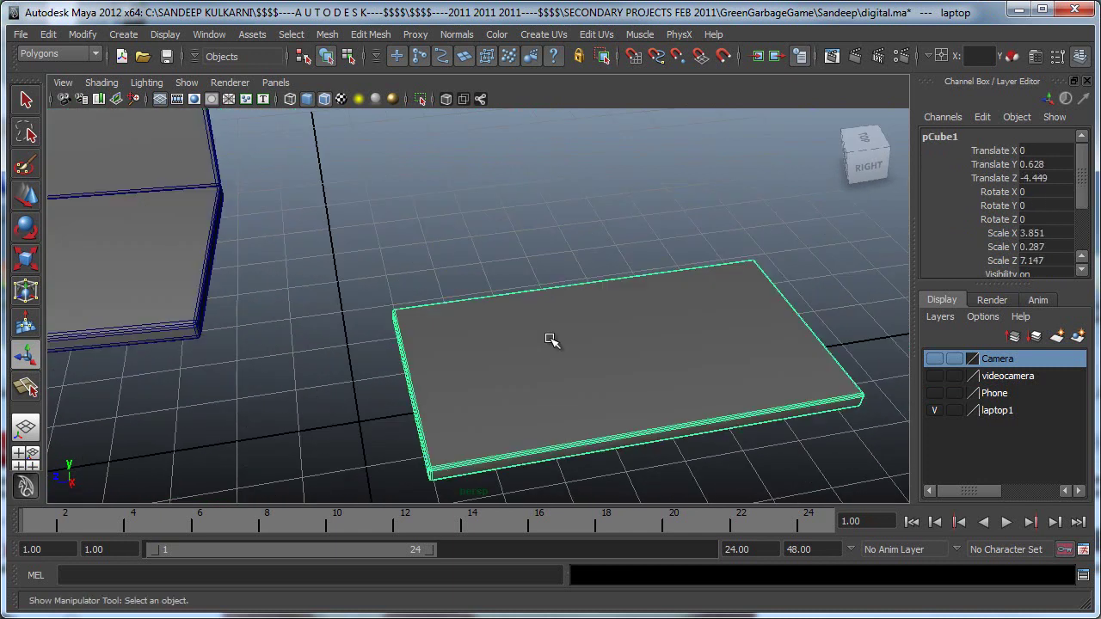
key("ctrl+d")
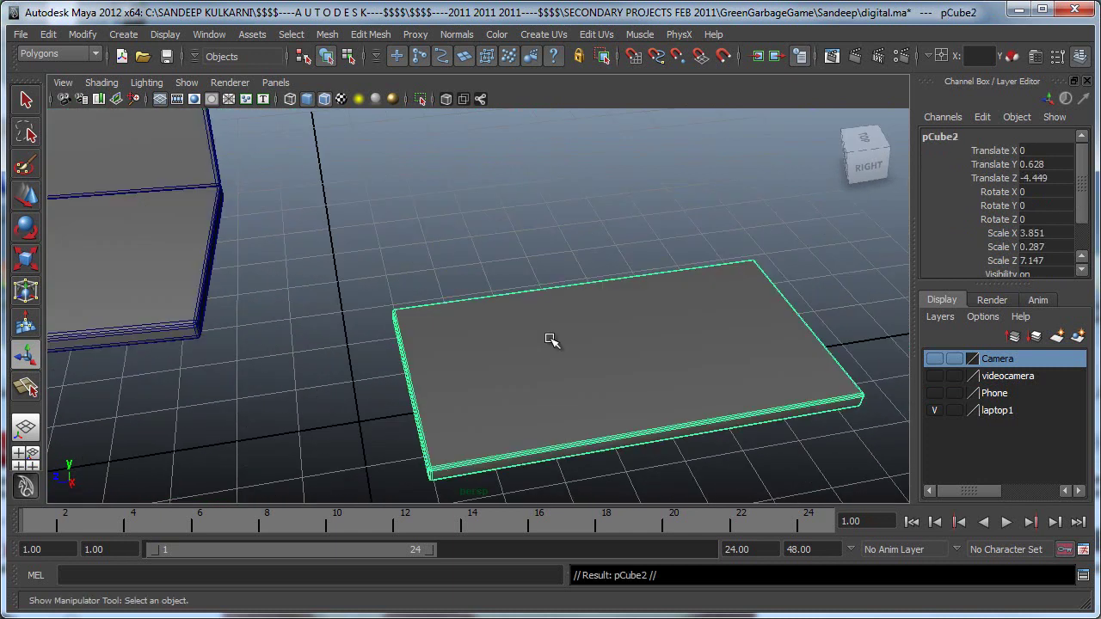
key("e")
left_click_drag(626, 307, 663, 386)
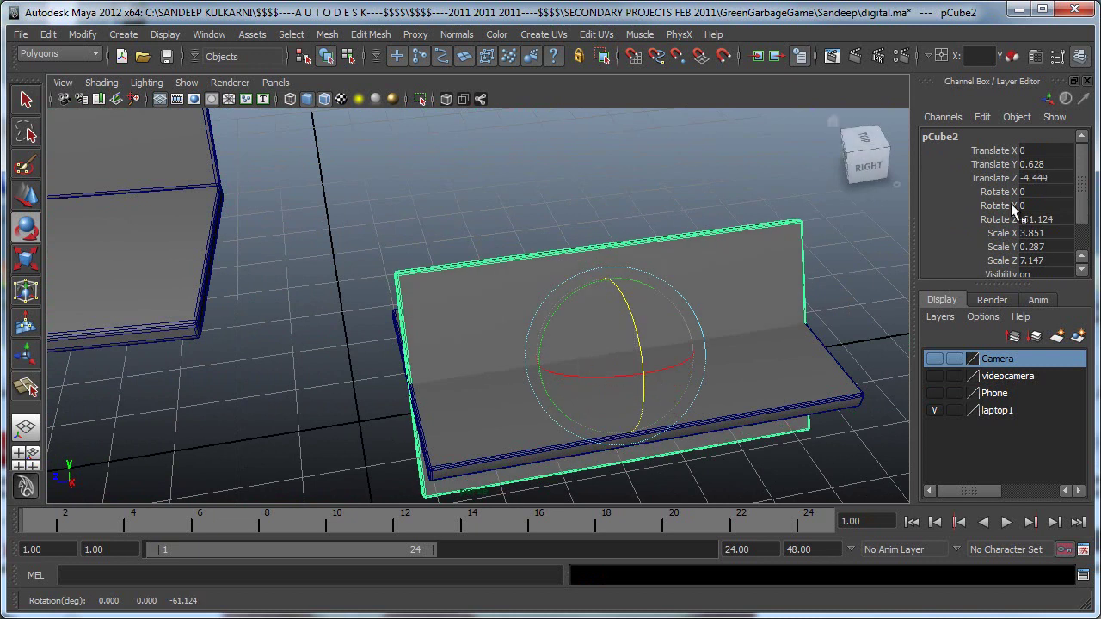
- Move the tilted screen to the base's back edge at about X -2.671, Y 2.372 and scale its Z to about 7.061
key("w")
left_click_drag(624, 303, 599, 178)
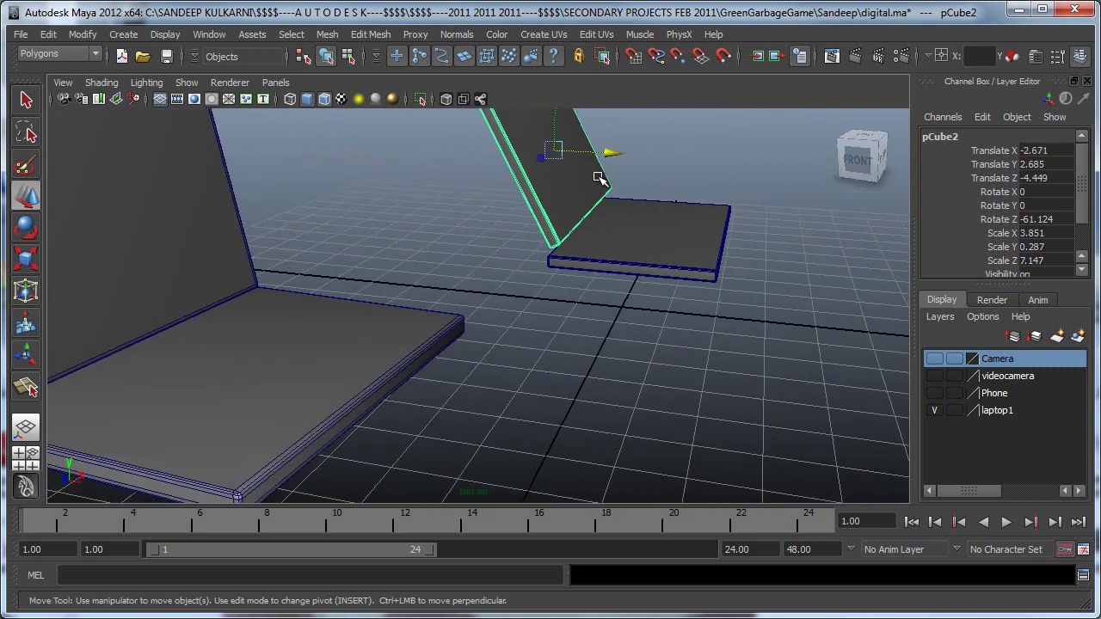
left_click_drag(557, 125, 781, 240)
key("r")
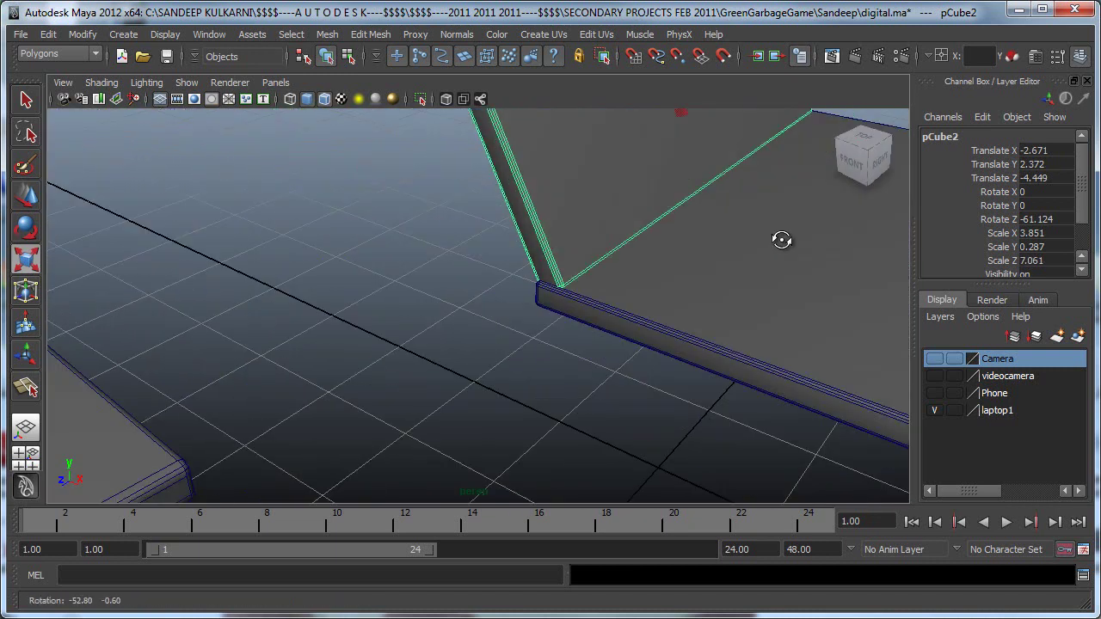
- Fine-tune the screen's position above the base's back edge to about X -2.654, Y 2.48, Z -4.493
left_click_drag(619, 221, 734, 204, "alt")
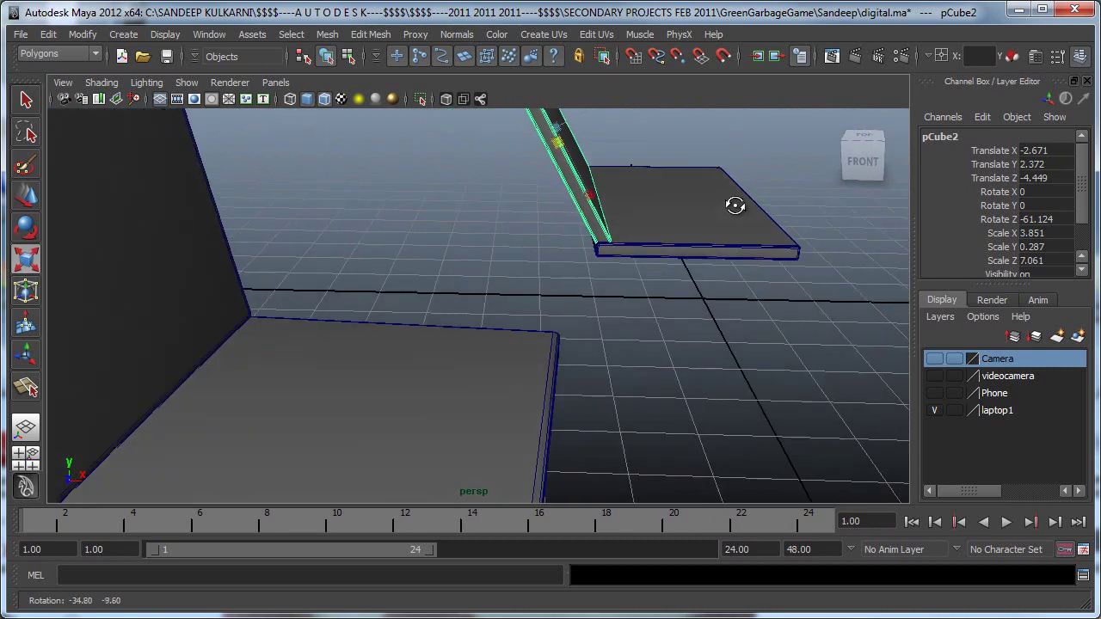
key("w")
left_click_drag(555, 116, 555, 114)
left_click_drag(746, 236, 663, 214, "alt")
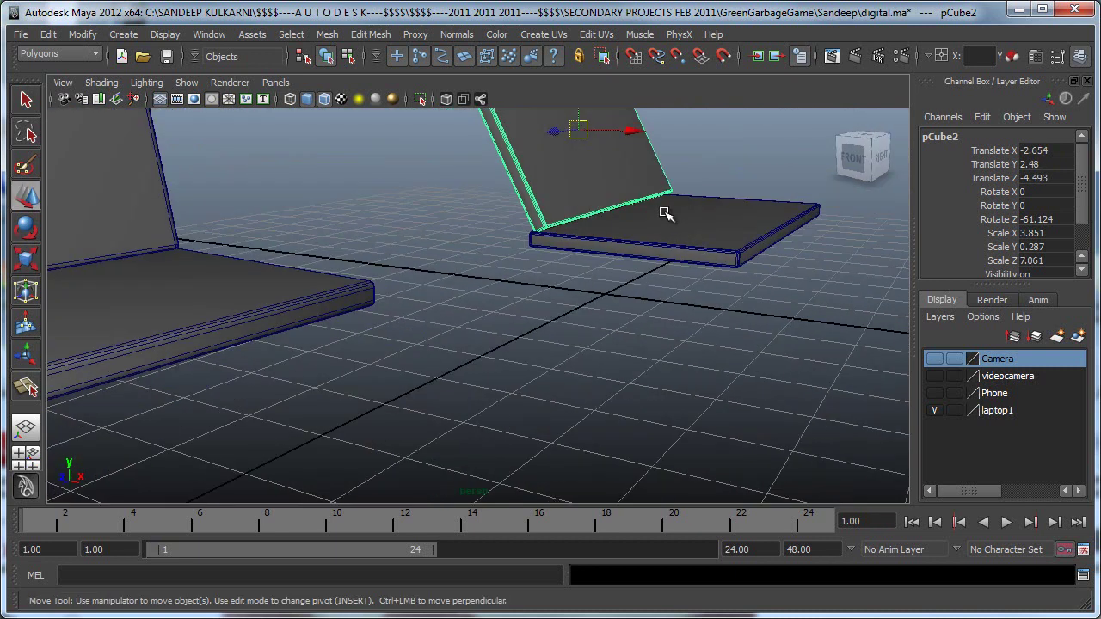
- Select the base and screen slabs and snap their rotation pivot onto the hinge edge where the two parts meet
left_click(680, 216, "shift")
right_click_drag(680, 216, 632, 216)
middle_click_drag(742, 221, 693, 342, "alt")
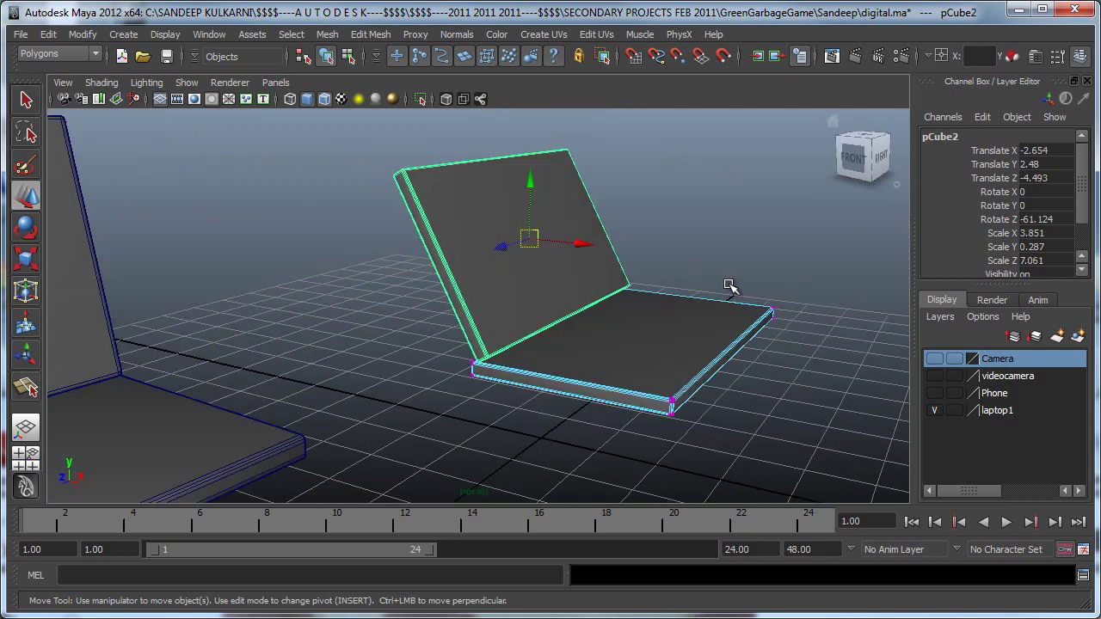
left_click(636, 329)
left_click(545, 281, "shift")
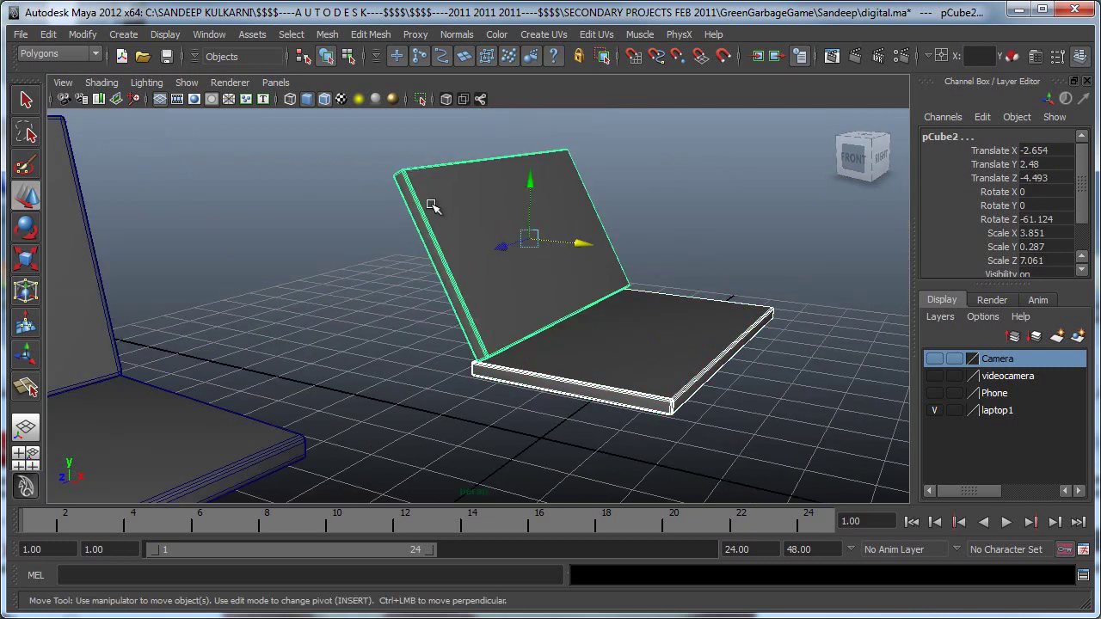
key("e")
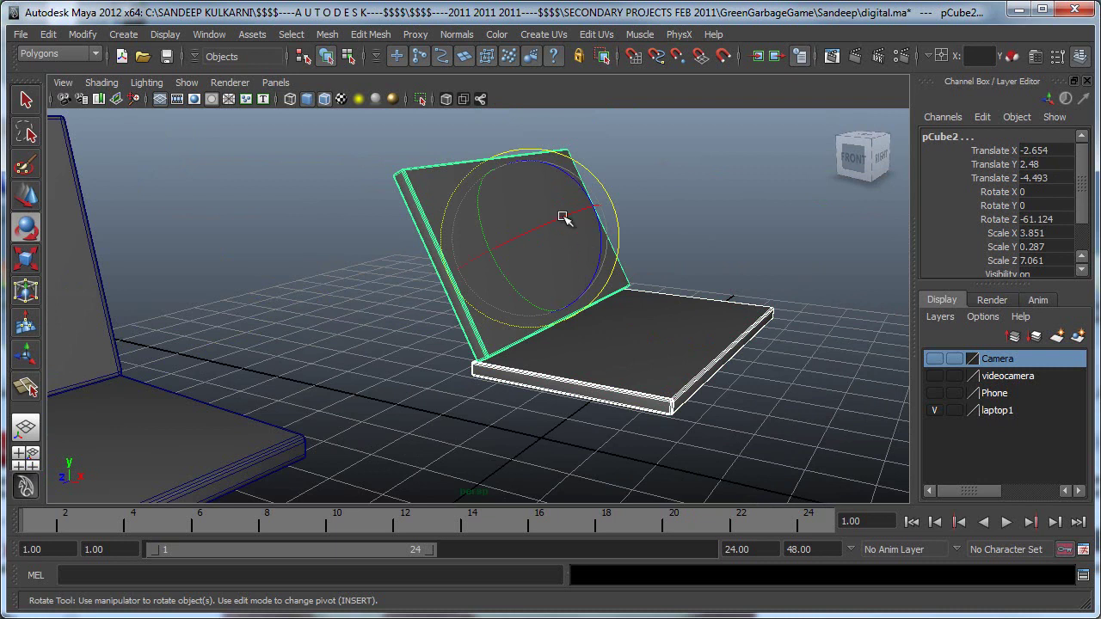
right_click_drag(564, 216, 712, 279, "alt")
key("Insert")
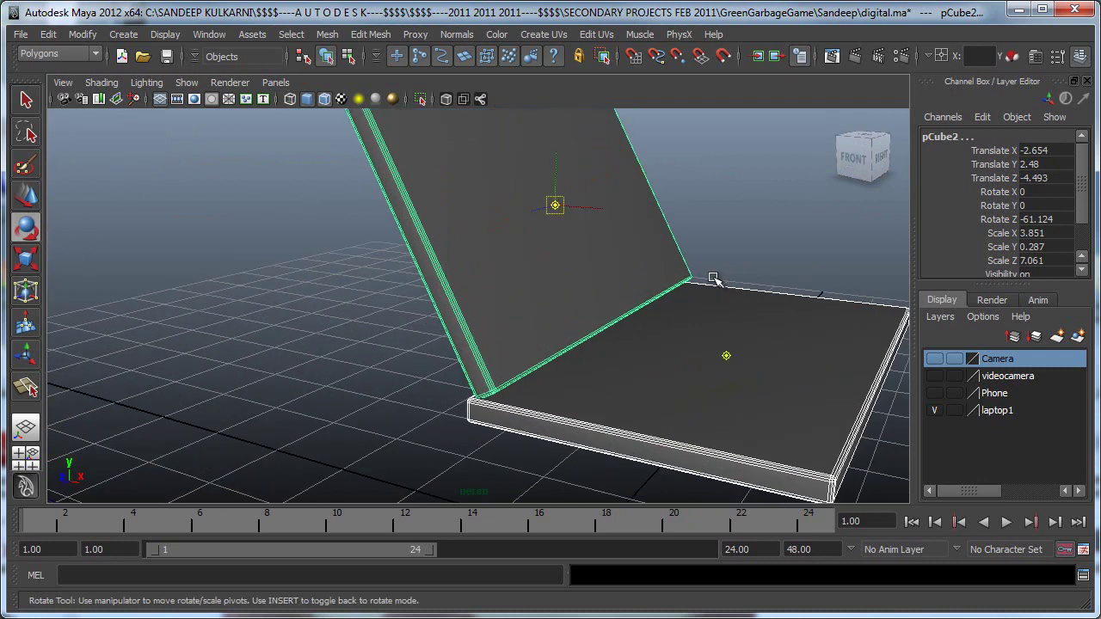
key("c")
middle_click_drag(610, 326, 613, 295)
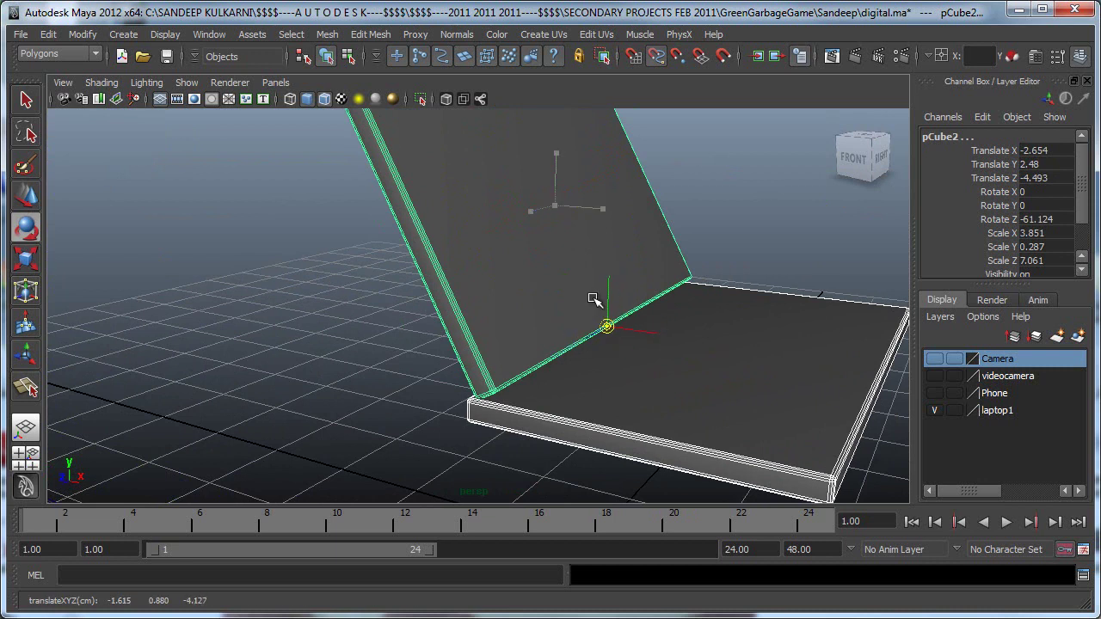
key("e")
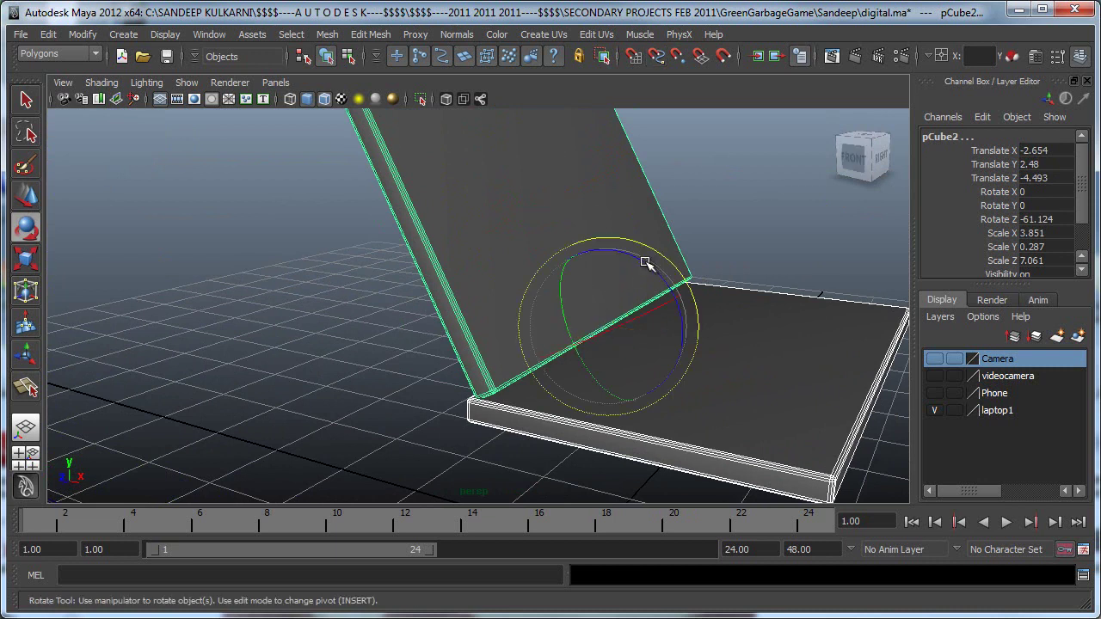
- Undo the joint rotation, tilt only the screen to about -80.352 degrees in Z, and lower it to about Y 2.403
left_click_drag(644, 262, 678, 307)
key("ctrl+z")
left_click(745, 210)
left_click(599, 223)
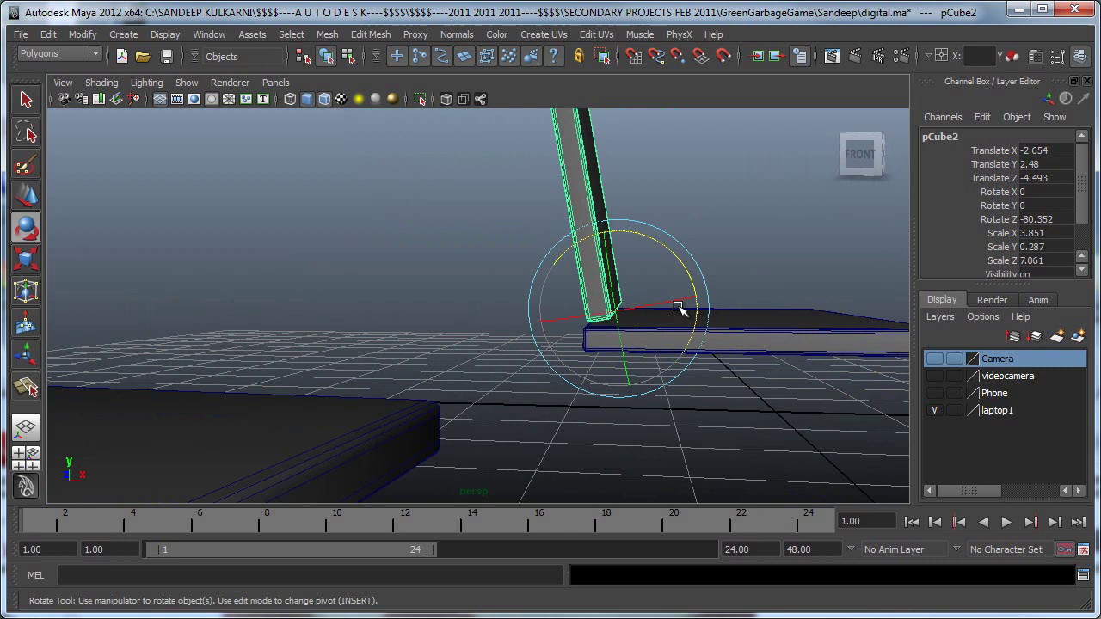
key("w")
left_click_drag(620, 257, 658, 313)
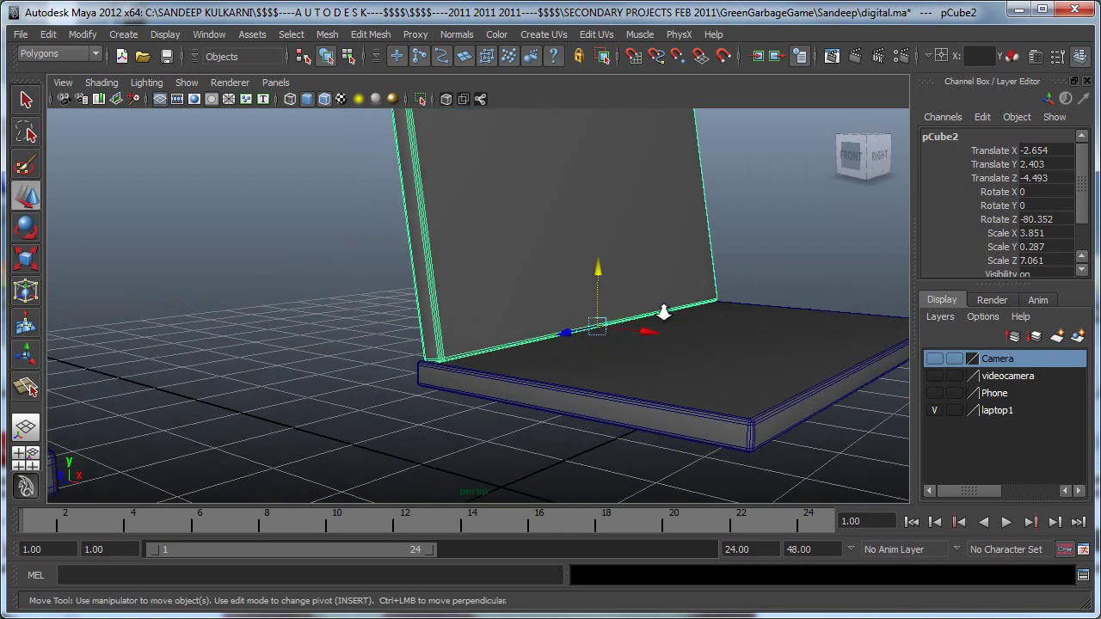
right_click_drag(658, 312, 547, 294, "alt")
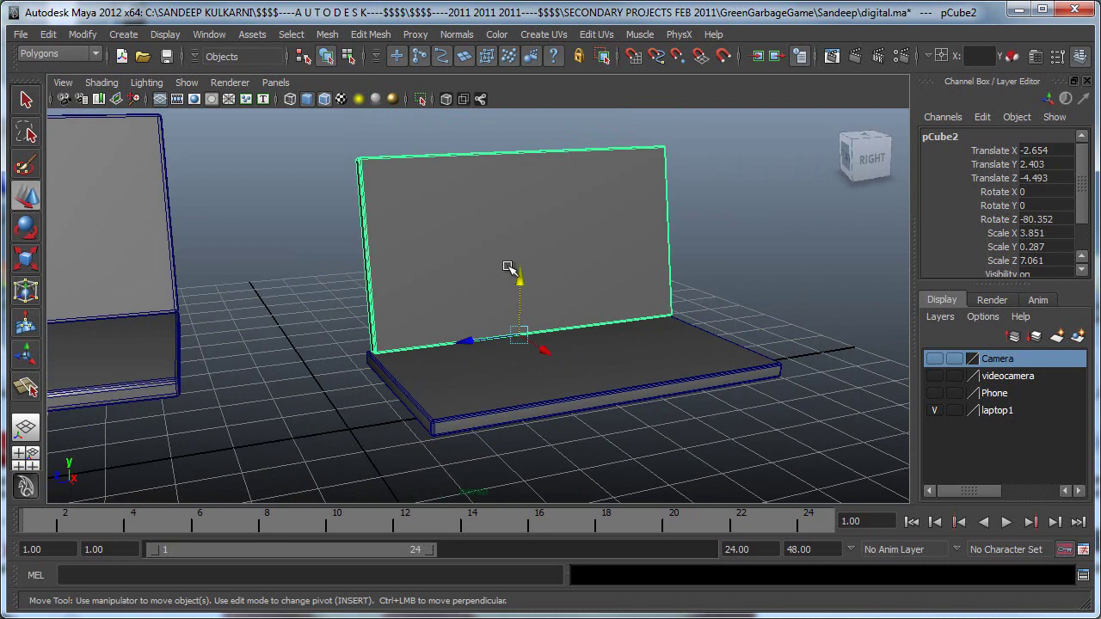
- Combine the base and screen slabs into a single mesh and check the laptop beside the reference model
left_click(512, 381)
left_click(291, 35)
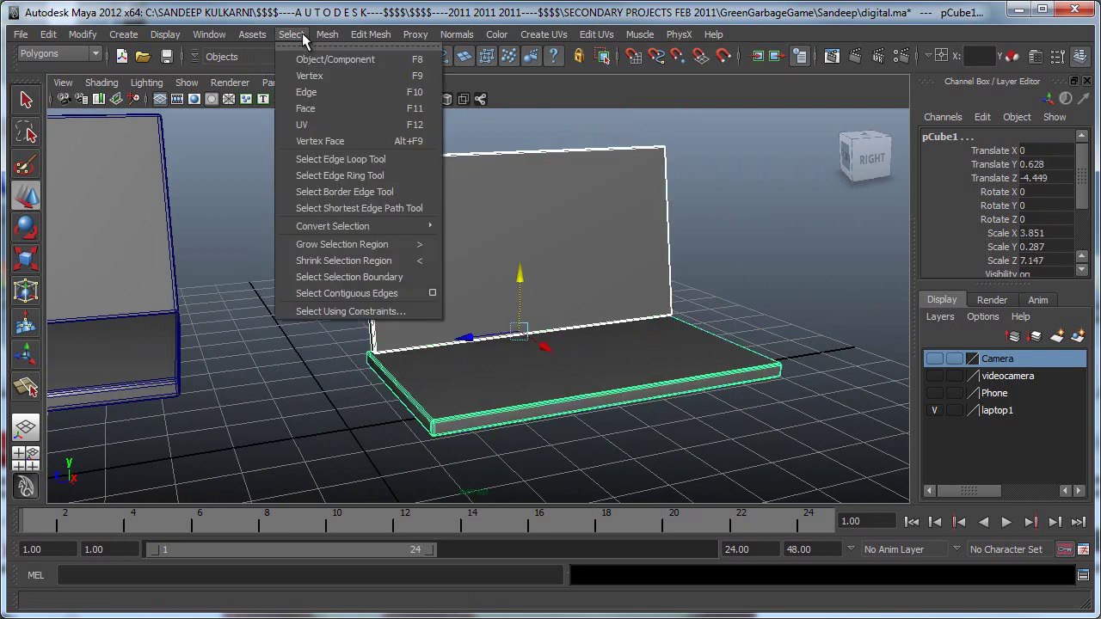
mouse_move(327, 34)
left_click(351, 58)
right_click_drag(653, 257, 525, 251, "alt")
left_click_drag(516, 246, 595, 234, "alt")
left_click_drag(554, 281, 502, 291, "alt")
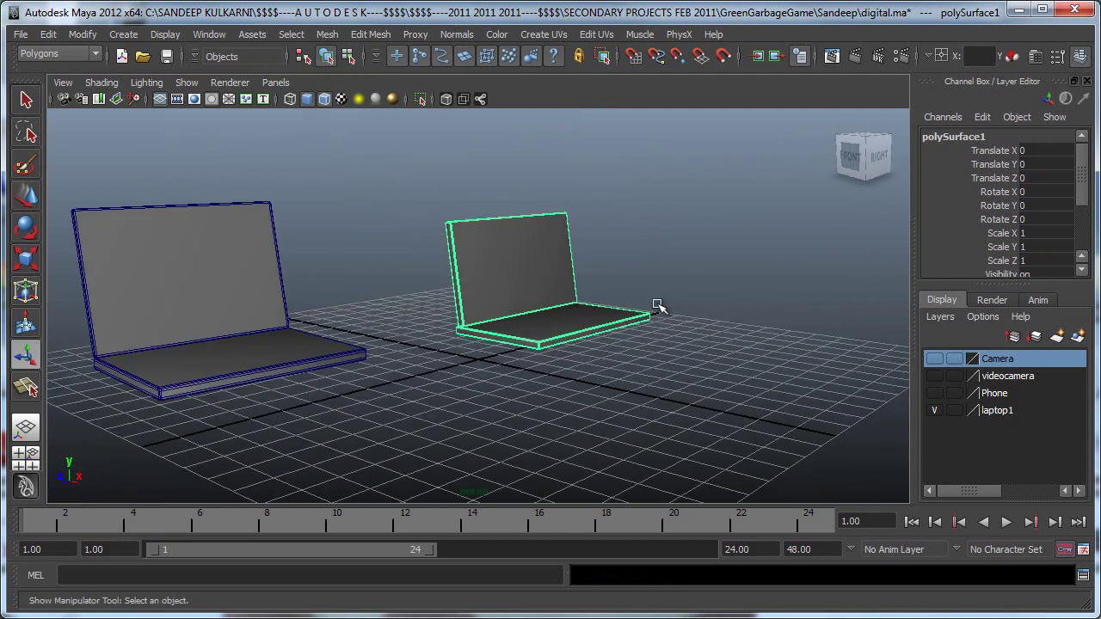
left_click_drag(658, 306, 626, 356, "alt")
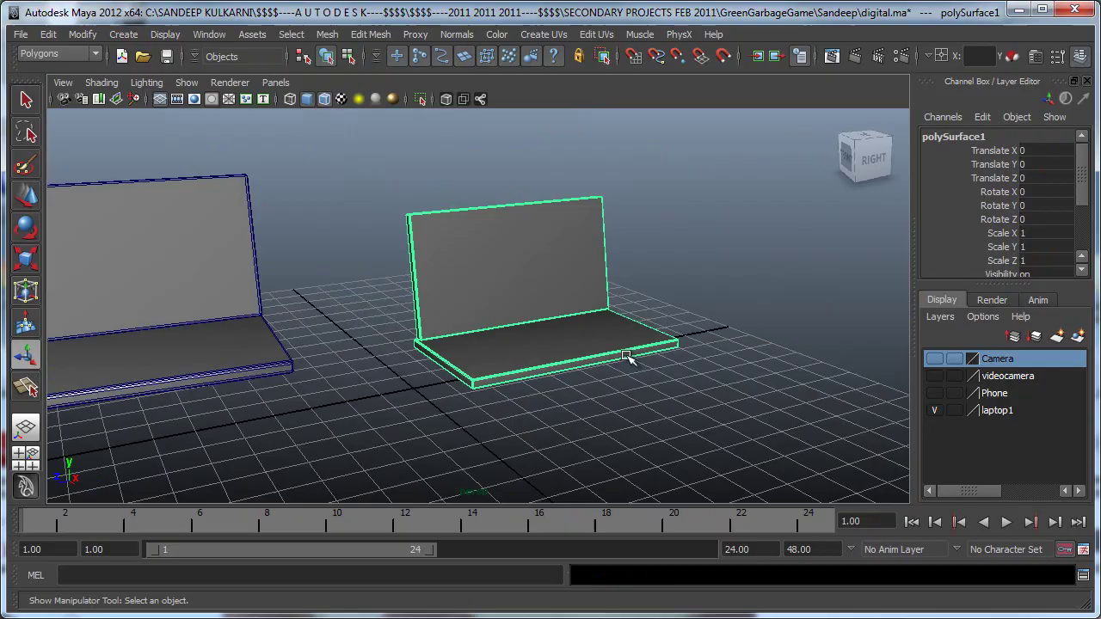